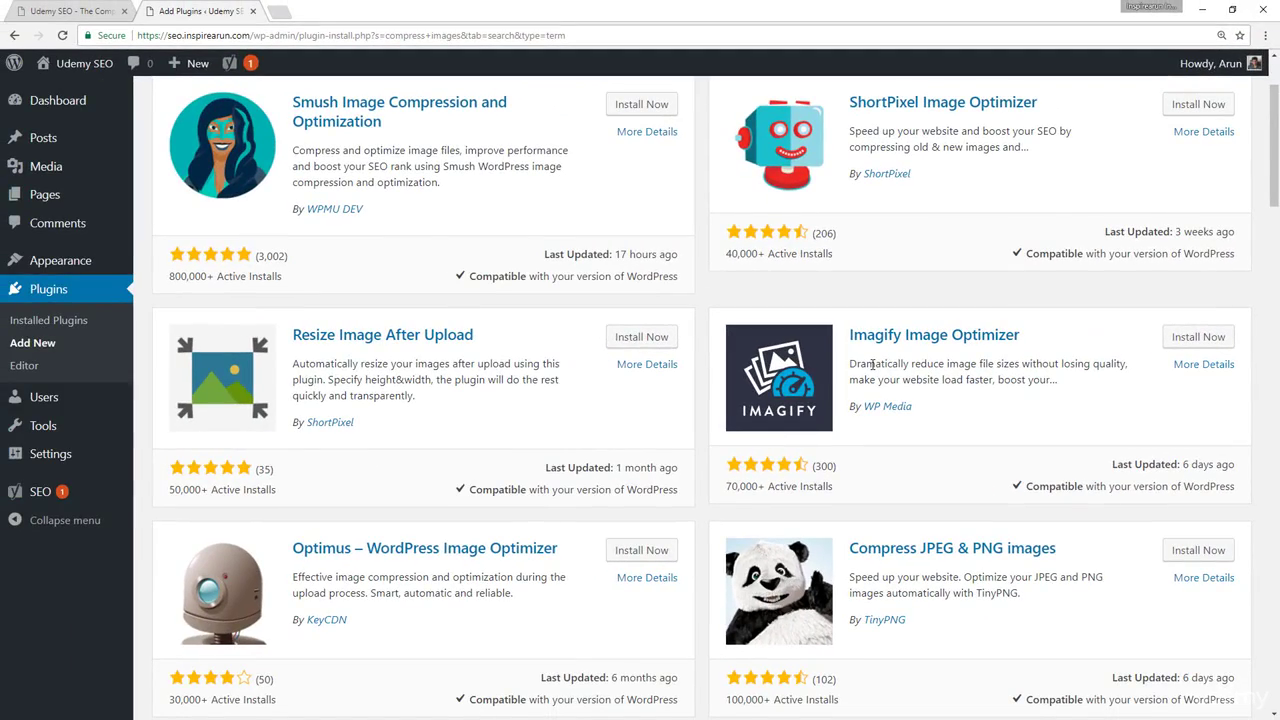
# Examine the image compression plugins in the search results, including Imagify, Compress JPEG & PNG images and EWWW Image Optimizer
pyautogui.scroll(2, 380, 283)
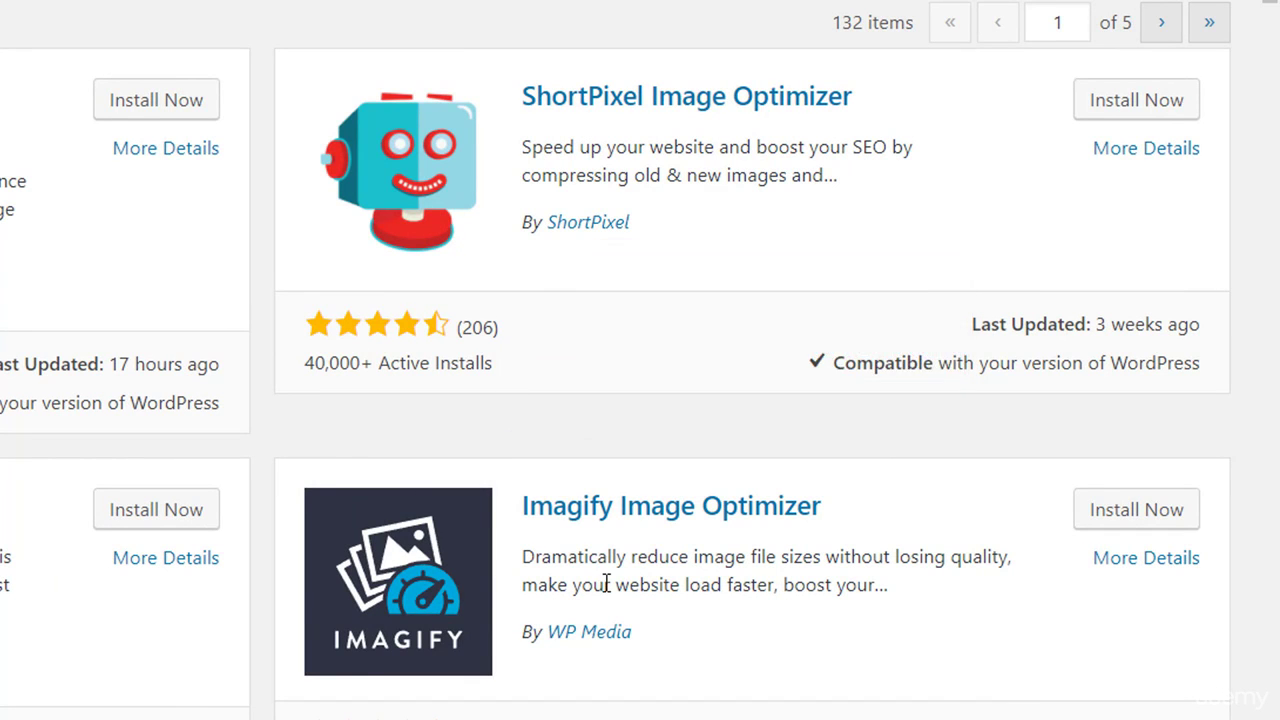
pyautogui.scroll(-4, 606, 584)
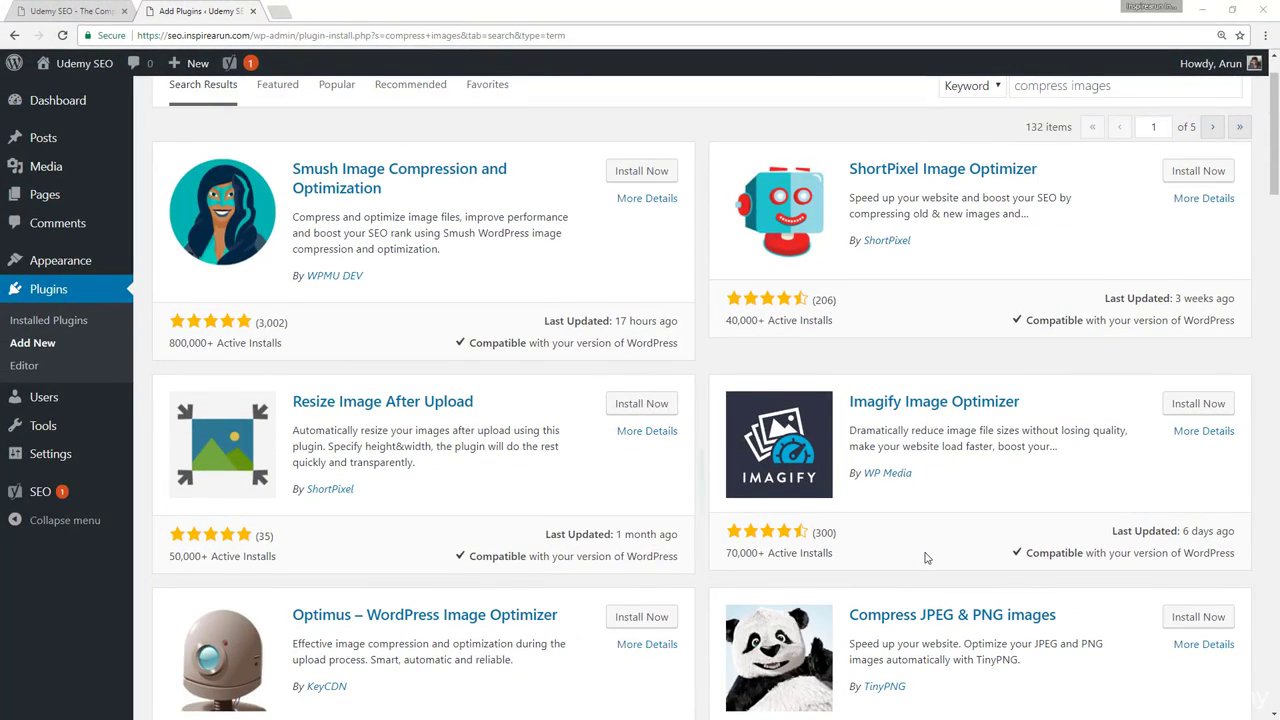
pyautogui.scroll(-2, 925, 557)
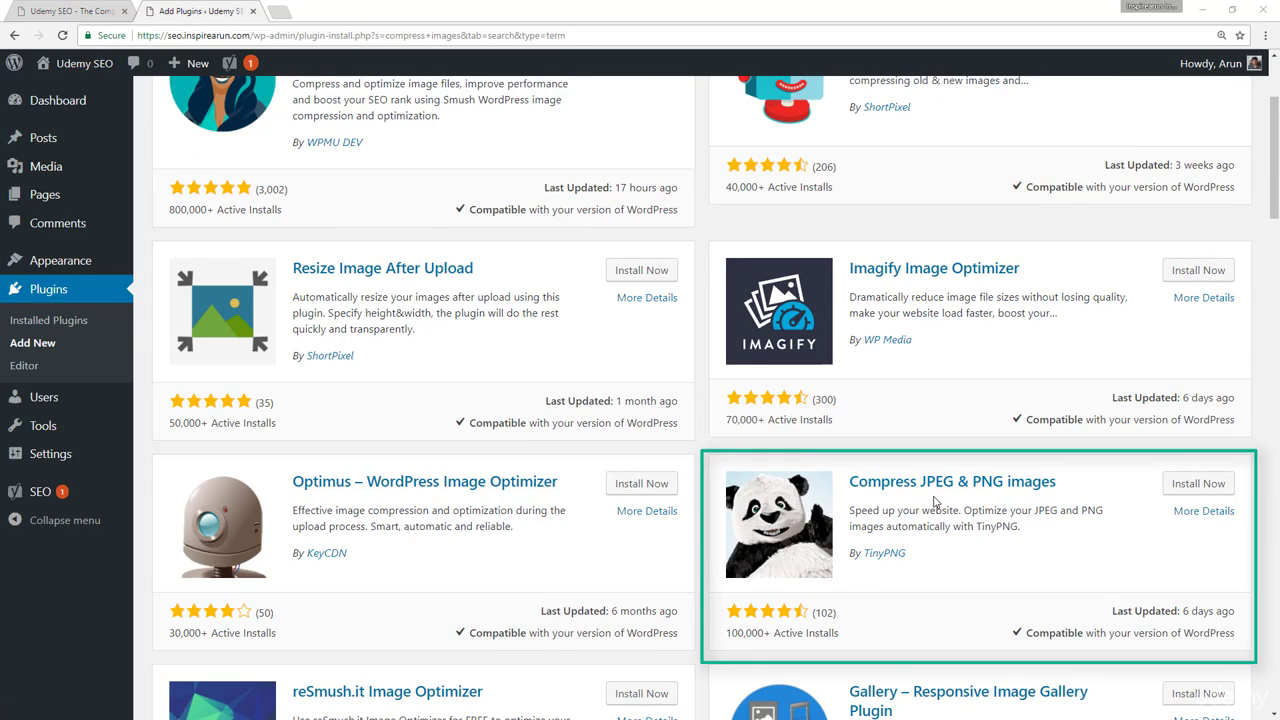
pyautogui.scroll(-4, 935, 500)
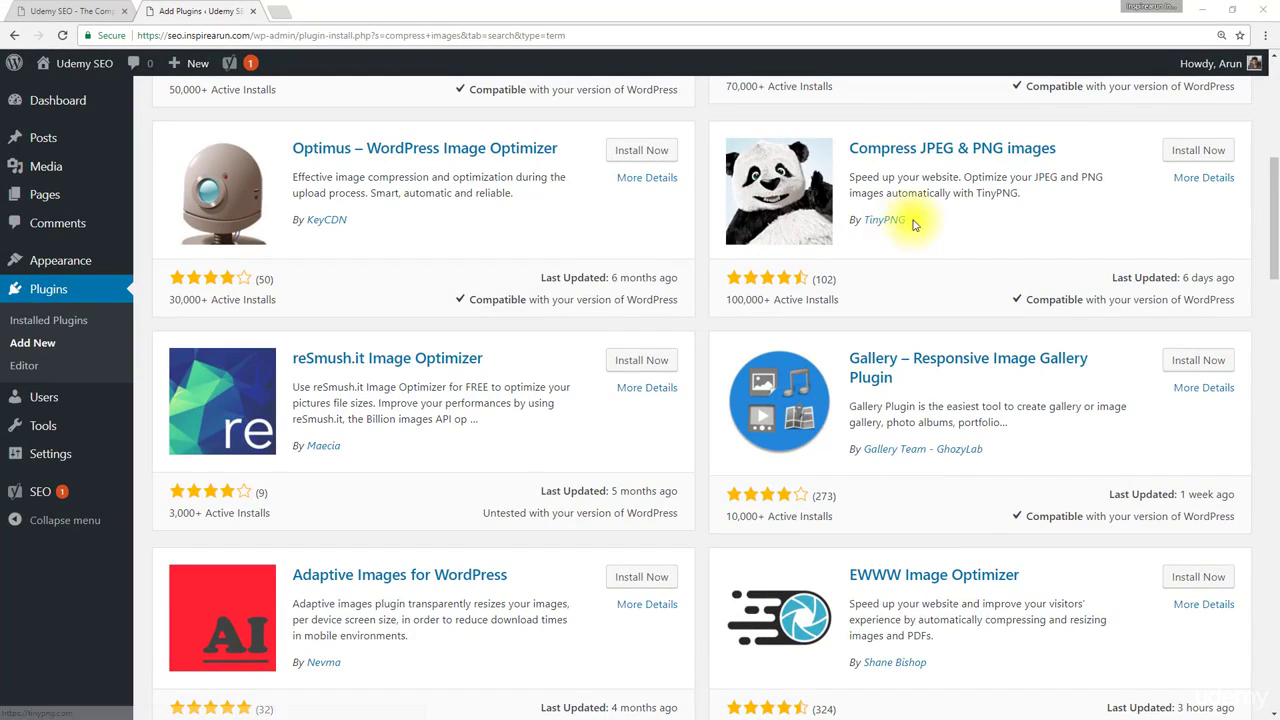
pyautogui.scroll(-1, 893, 224)
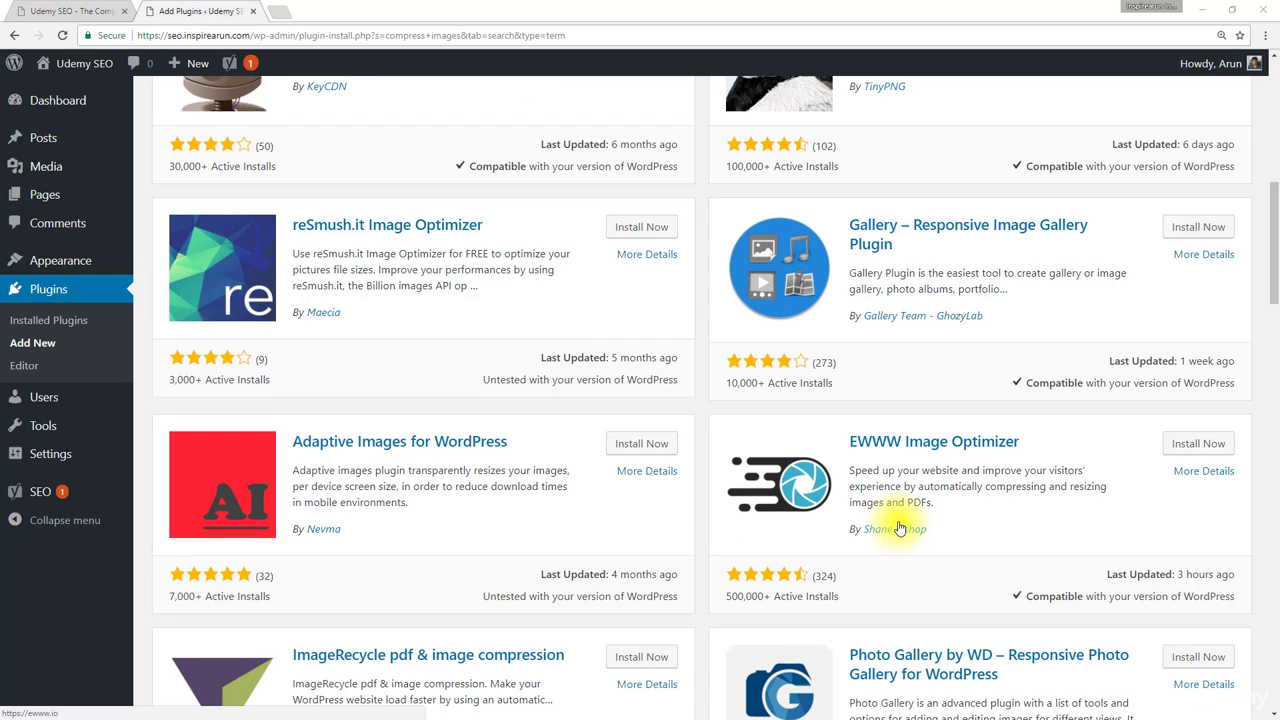
pyautogui.scroll(1, 899, 528)
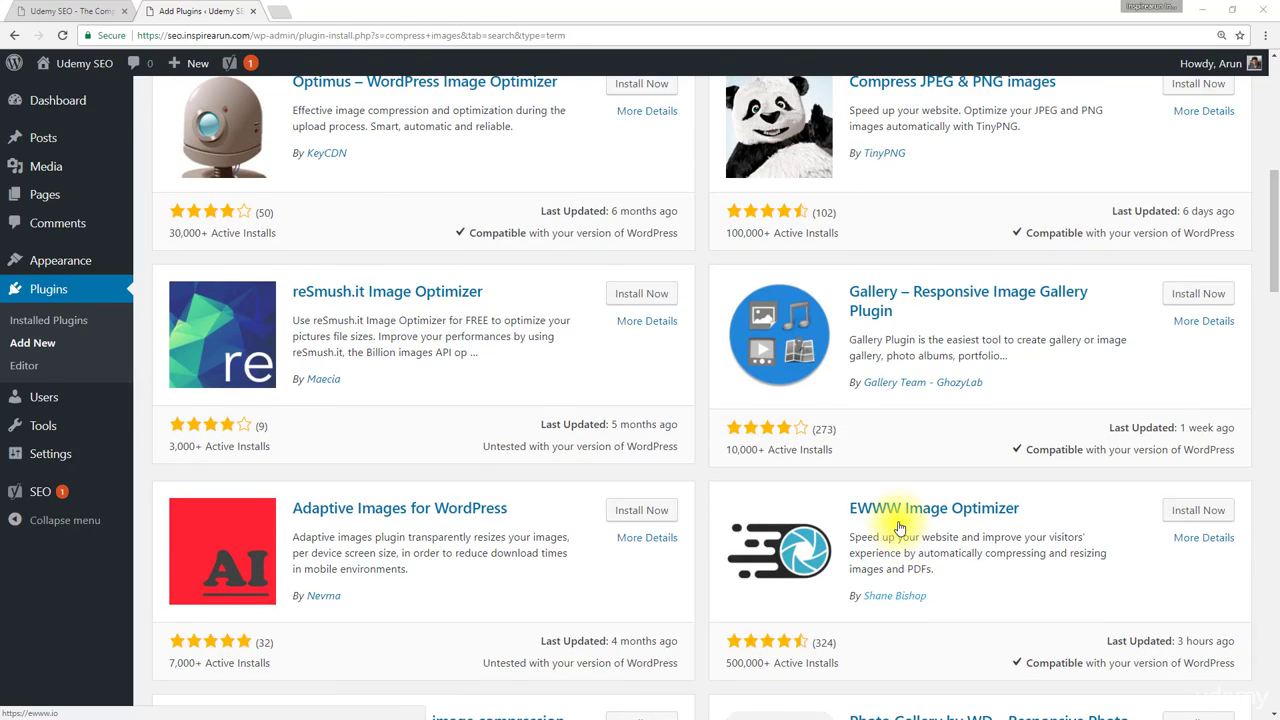
pyautogui.scroll(1, 899, 520)
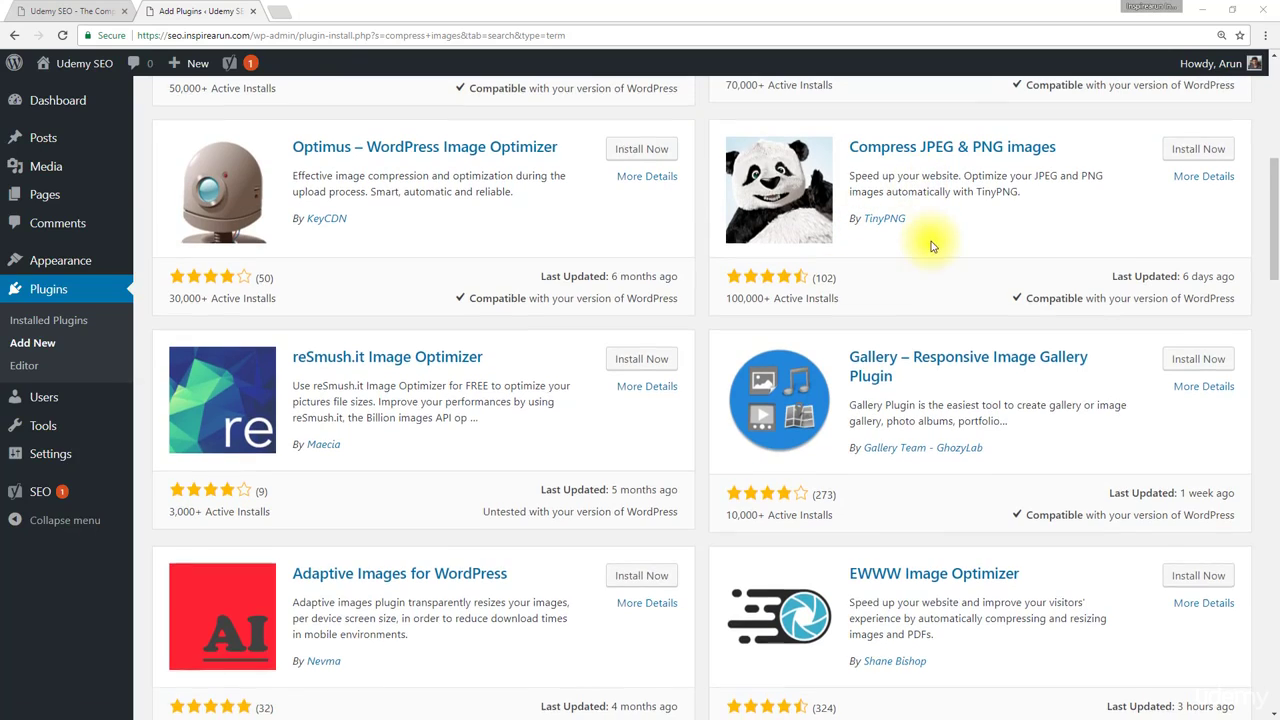
pyautogui.scroll(-2, 928, 245)
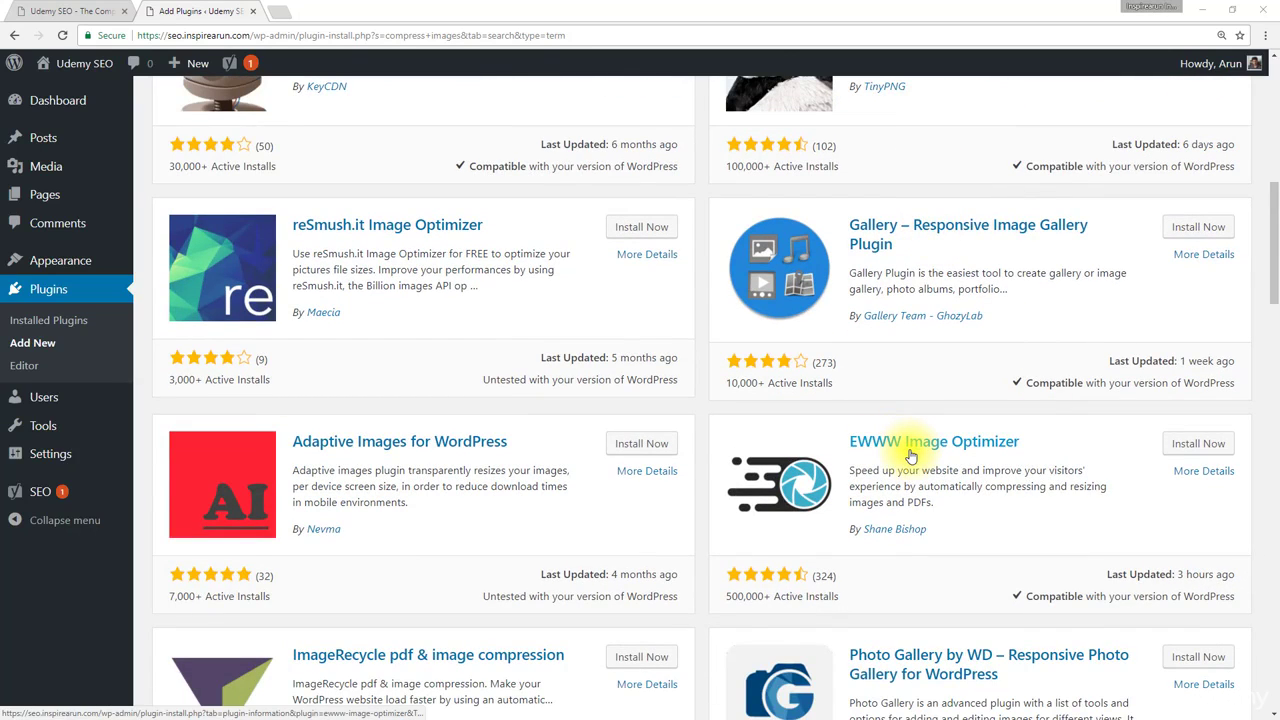
pyautogui.scroll(2, 911, 456)
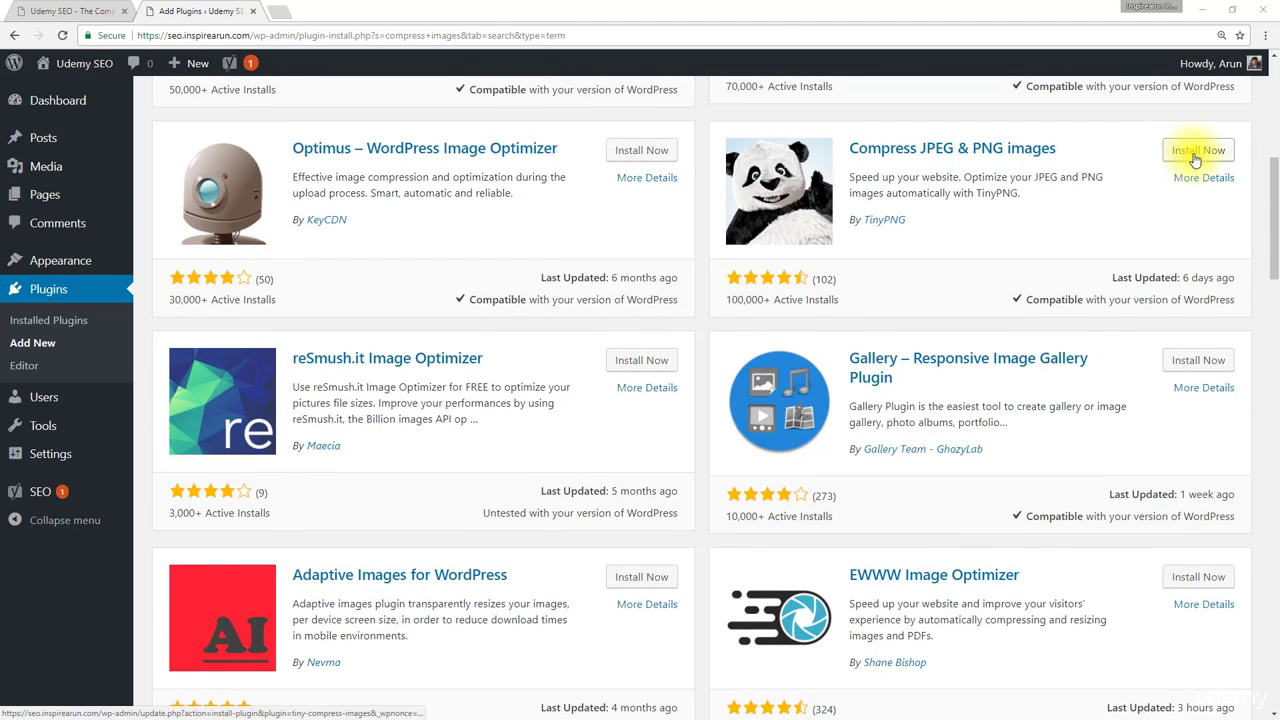
# Install the Compress JPEG & PNG images and EWWW Image Optimizer plugins
pyautogui.click(1195, 152)
pyautogui.scroll(-1, 1165, 300)
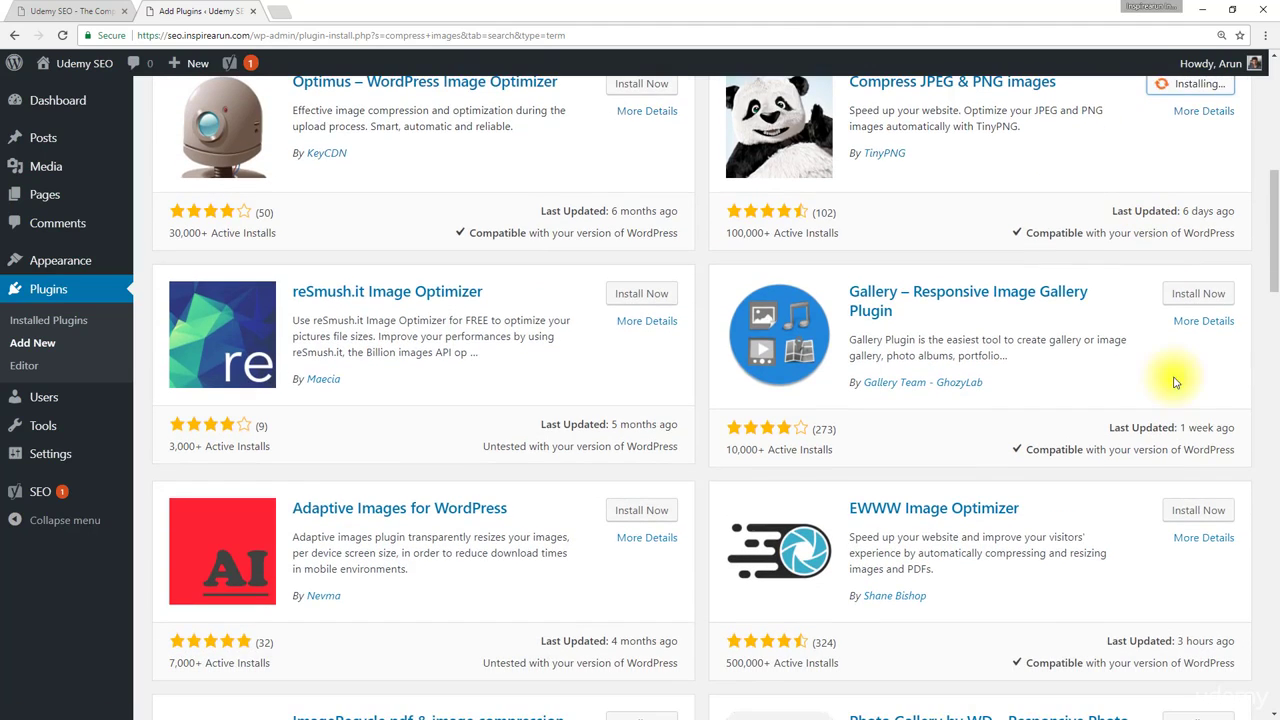
pyautogui.click(1195, 510)
# Activate the Compress JPEG & PNG images plugin and open its settings
pyautogui.scroll(1, 980, 449)
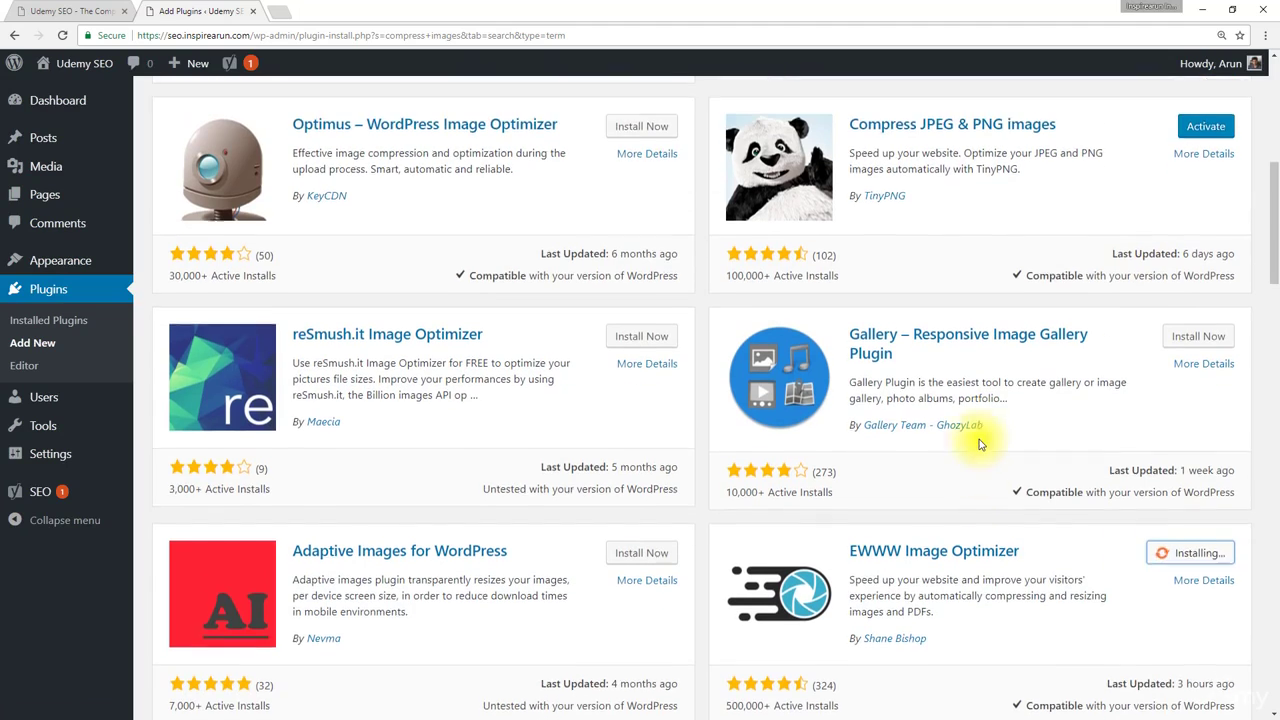
pyautogui.click(1205, 150)
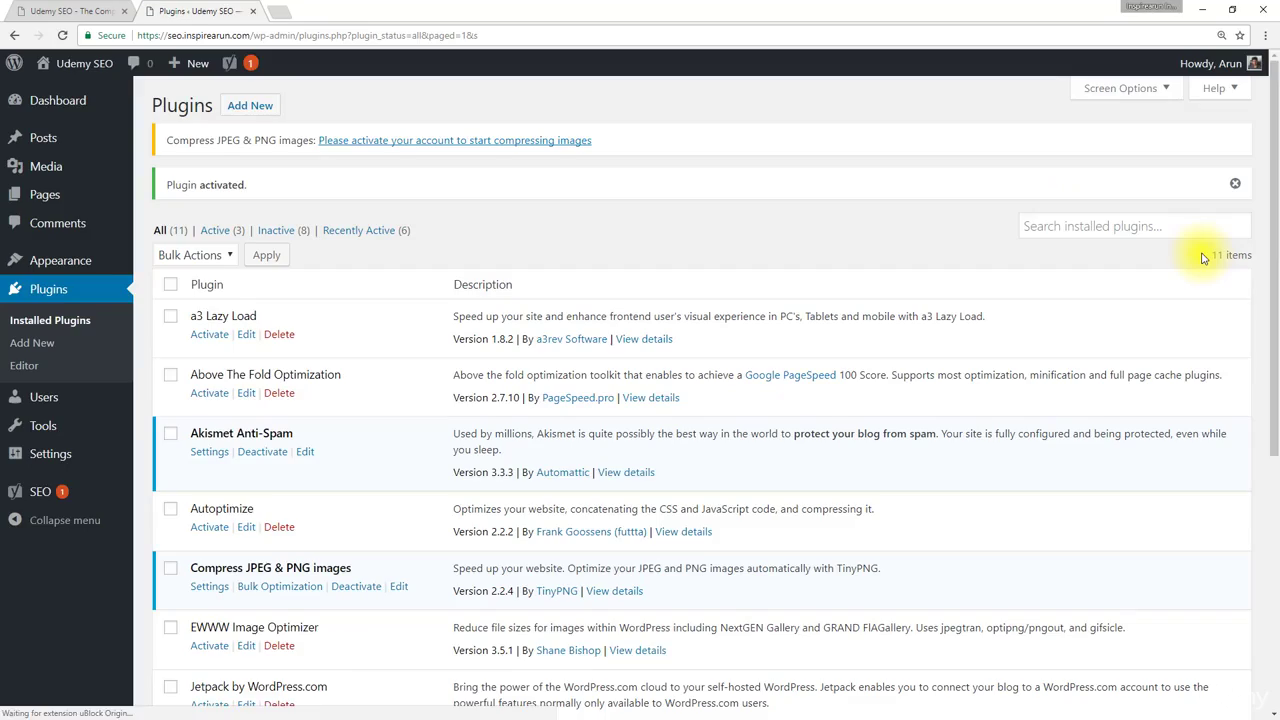
pyautogui.scroll(-1, 495, 181)
pyautogui.scroll(-4, 495, 181)
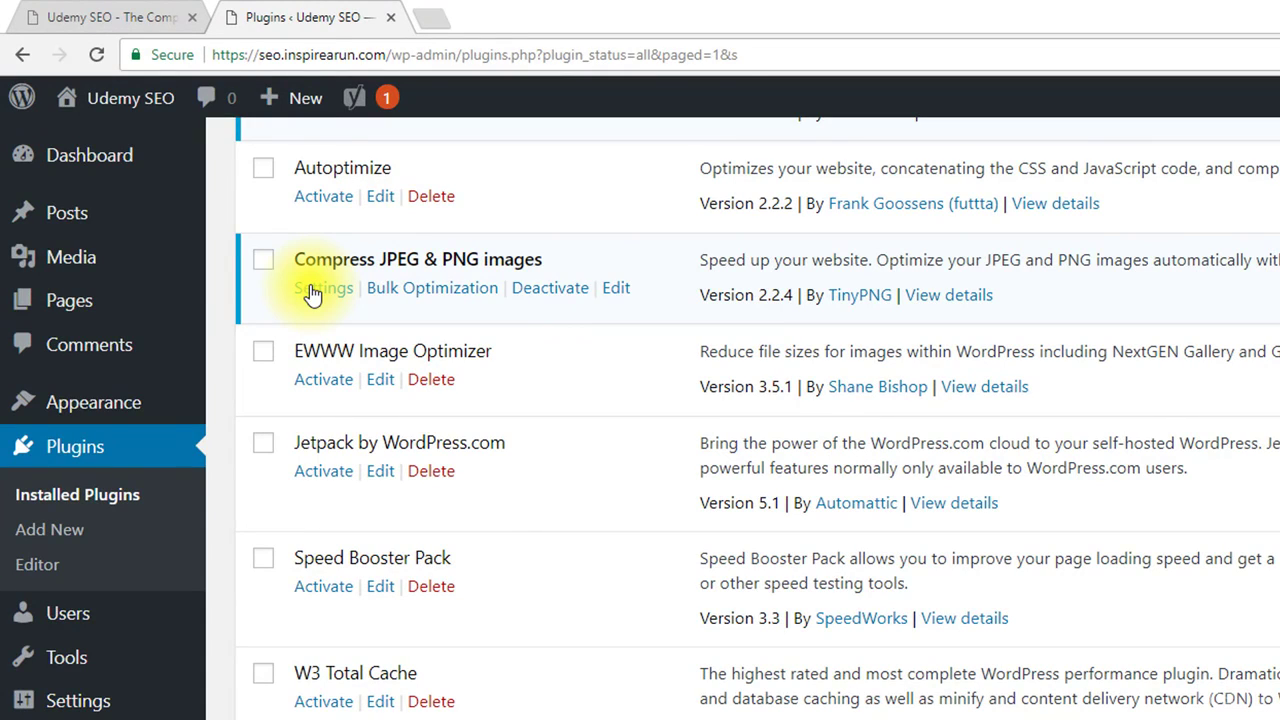
pyautogui.click(313, 290)
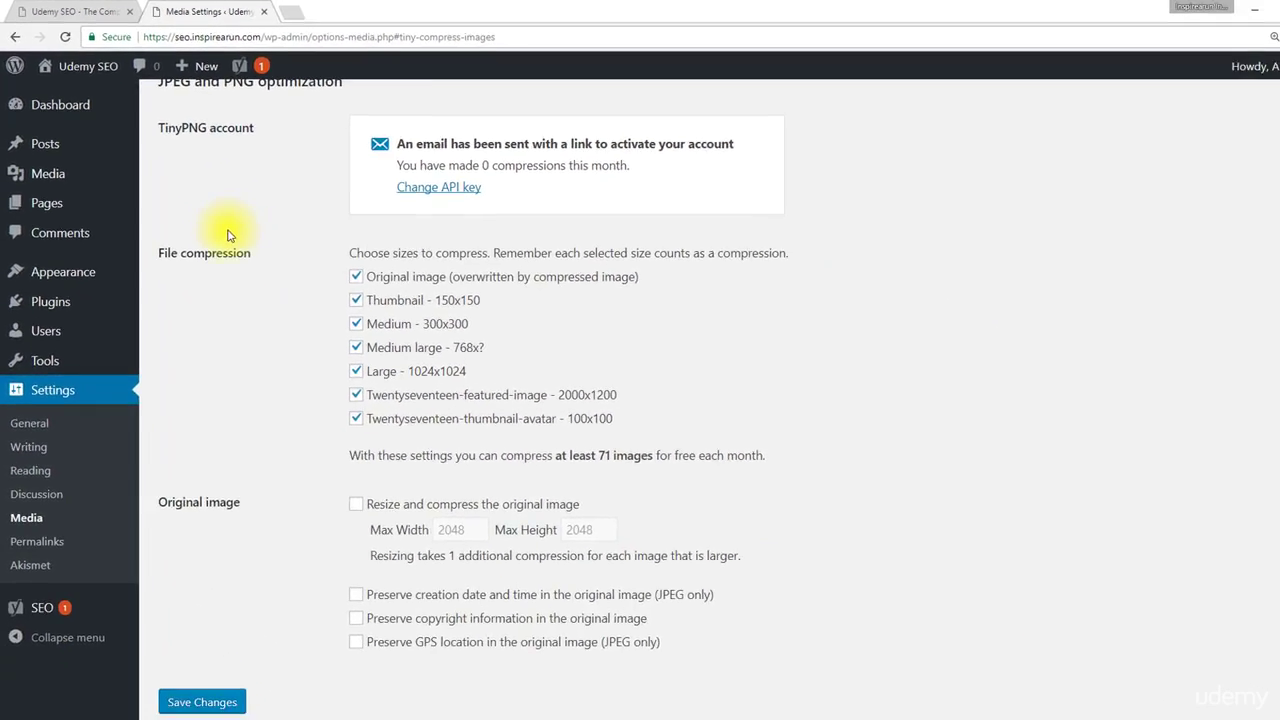
# Look over the media settings and reload the page to refresh the TinyPNG account status
pyautogui.scroll(3, 346, 377)
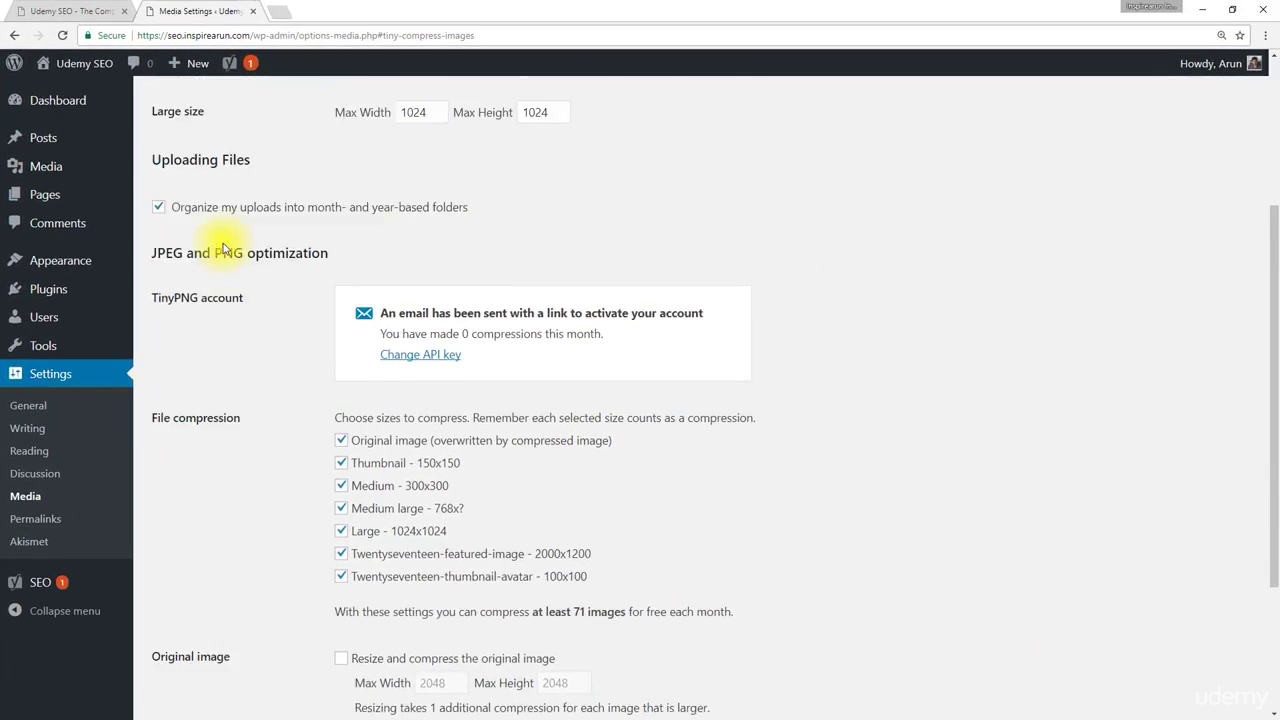
pyautogui.scroll(2, 224, 249)
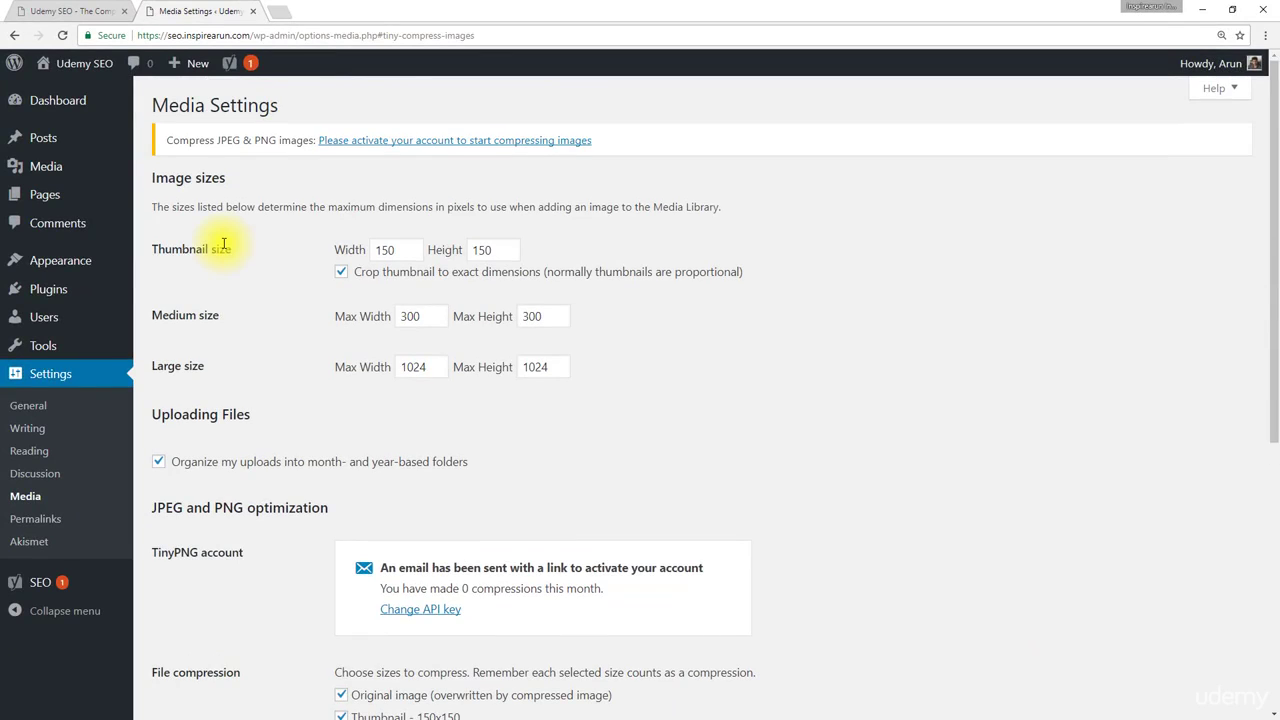
pyautogui.scroll(-3, 224, 249)
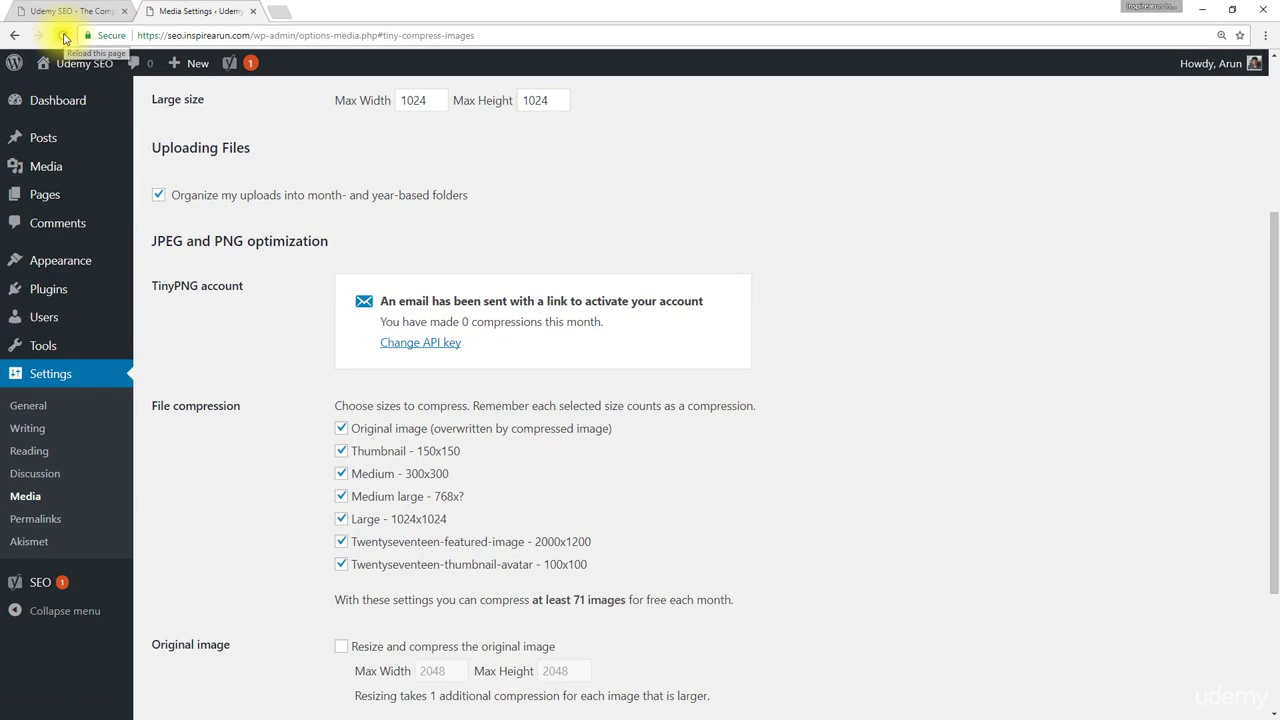
pyautogui.click(64, 37)
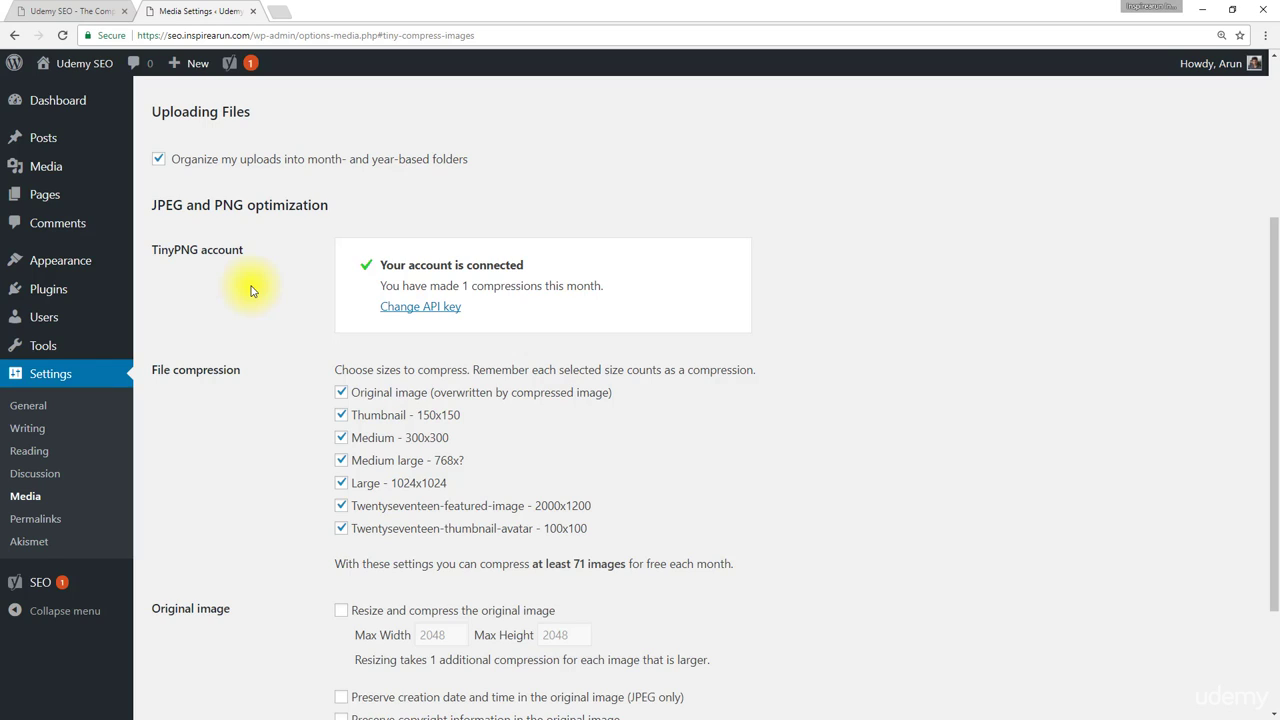
# Review the image sizes, the upload folder option, the TinyPNG account and the file compression sizes
pyautogui.scroll(1, 251, 291)
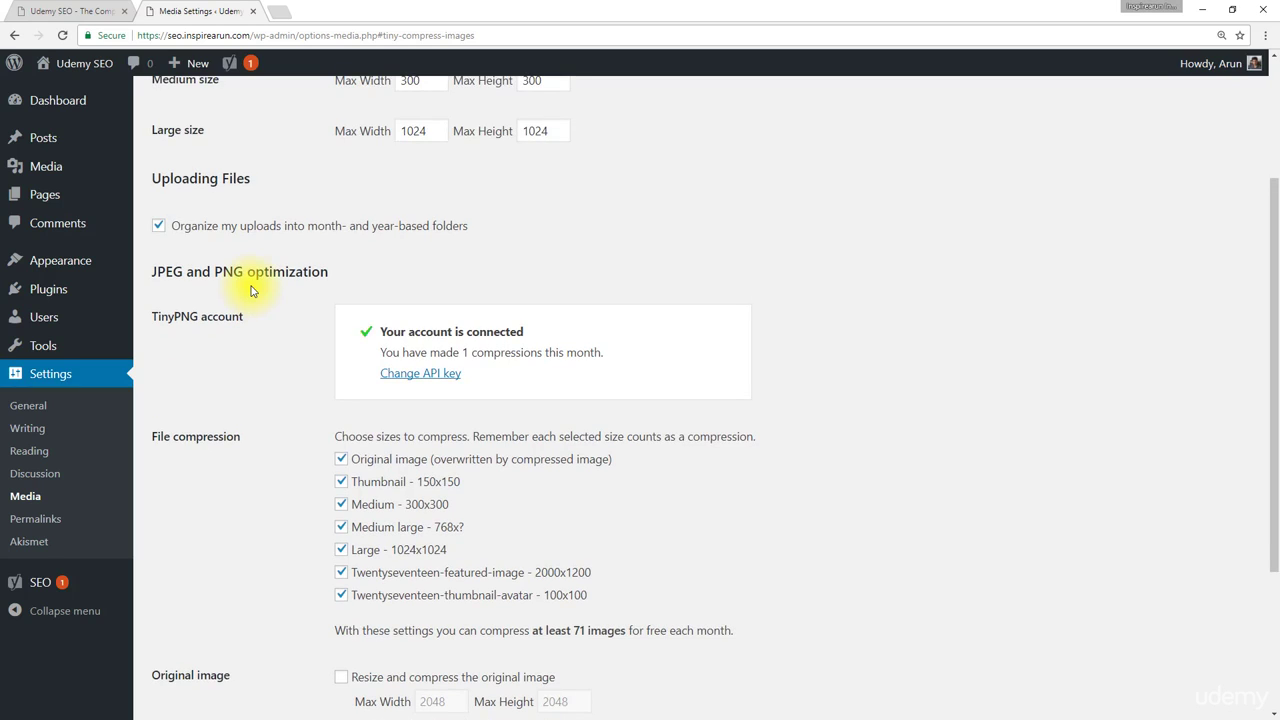
pyautogui.scroll(3, 251, 291)
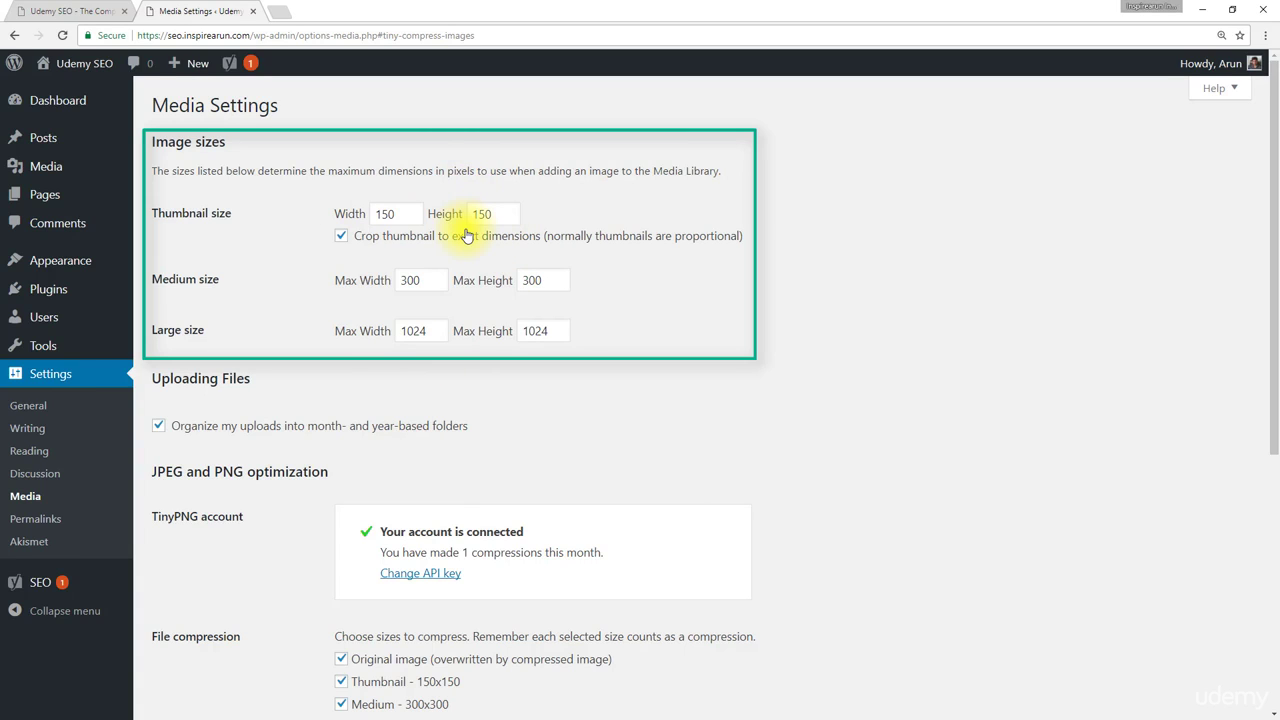
pyautogui.scroll(-2, 480, 225)
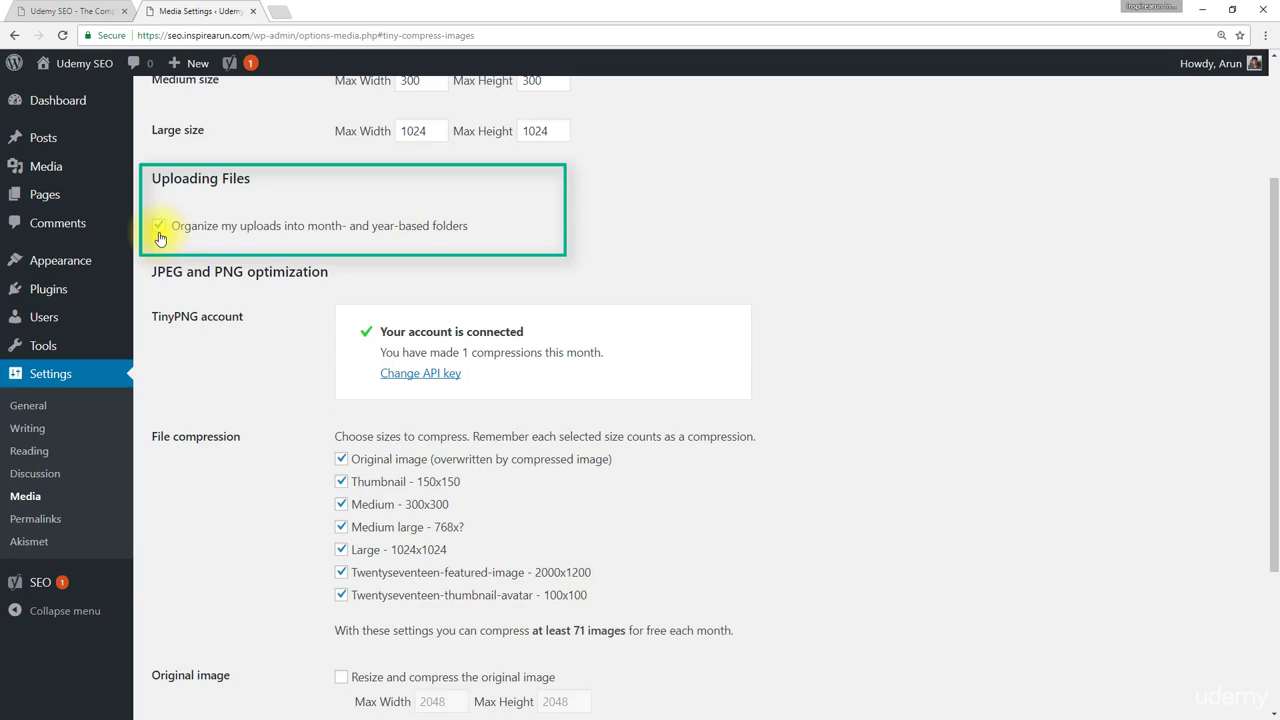
pyautogui.scroll(-2, 300, 240)
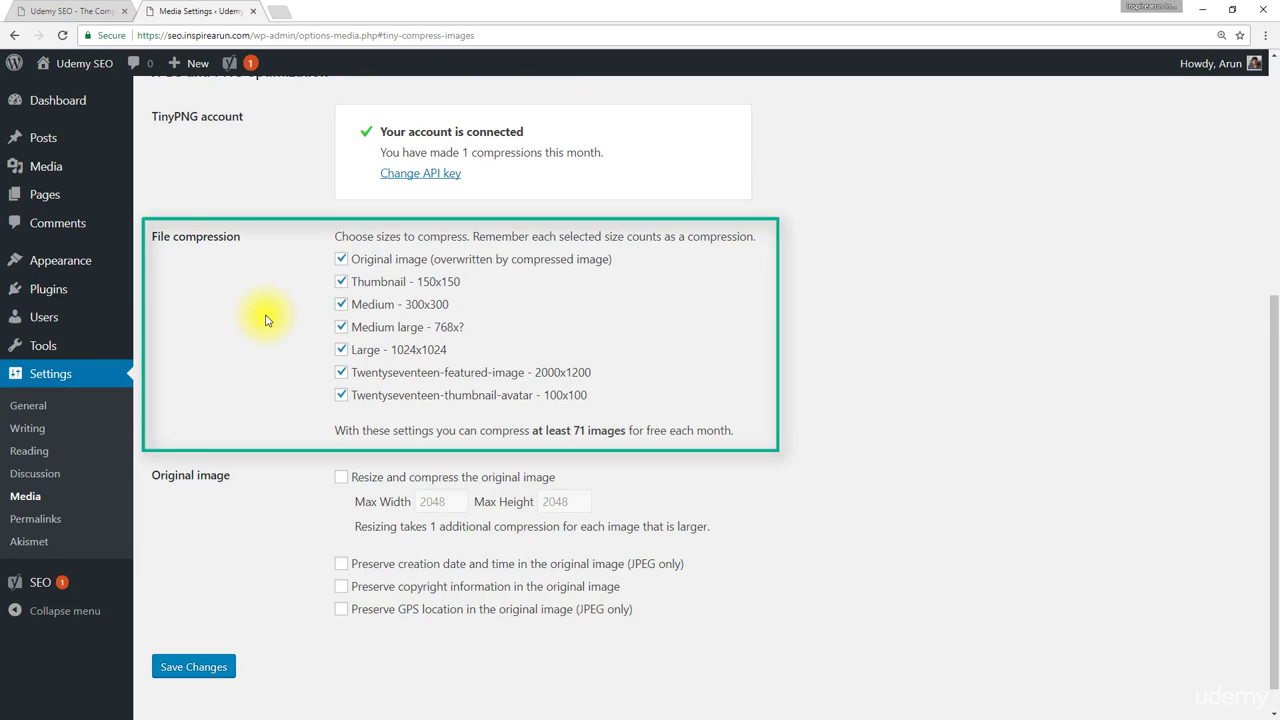
# Try excluding the original image from file compression, and include it again
pyautogui.click(341, 259)
pyautogui.click(340, 260)
pyautogui.click(340, 346)
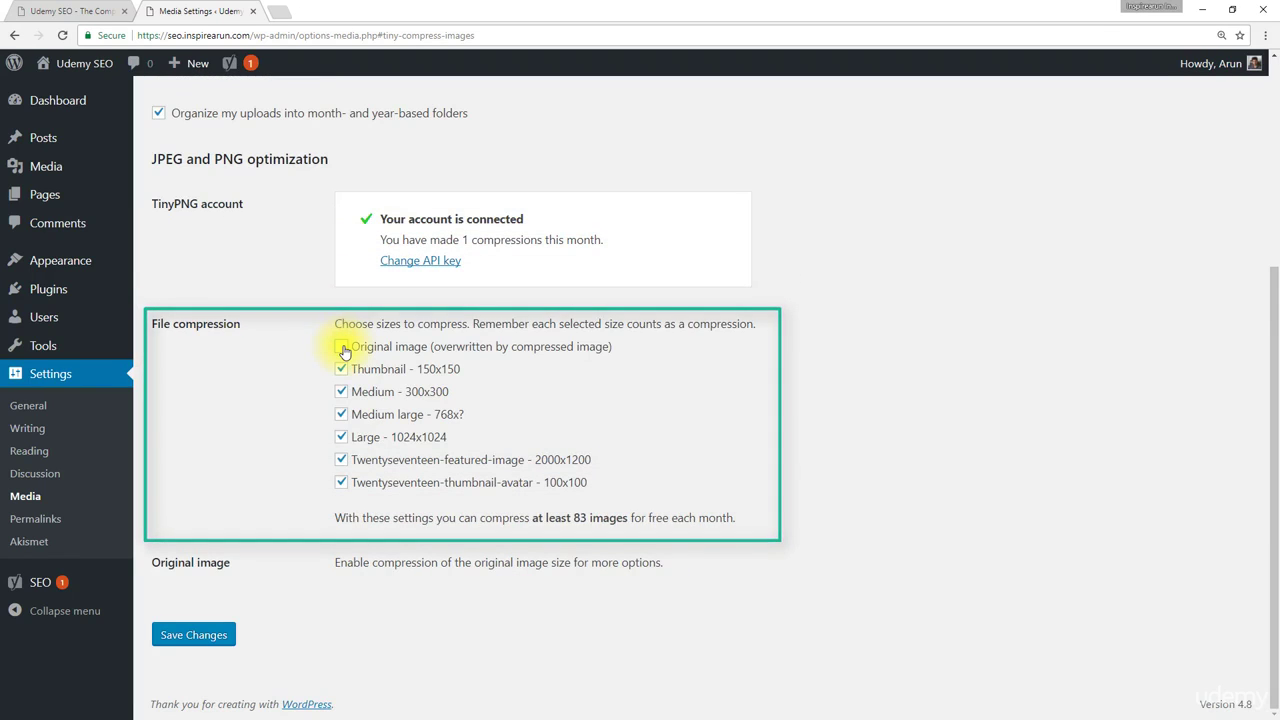
# Compare the free monthly image allowance with and without resizing and compressing the original image, leaving resizing off
pyautogui.scroll(3, 405, 388)
pyautogui.scroll(2, 405, 388)
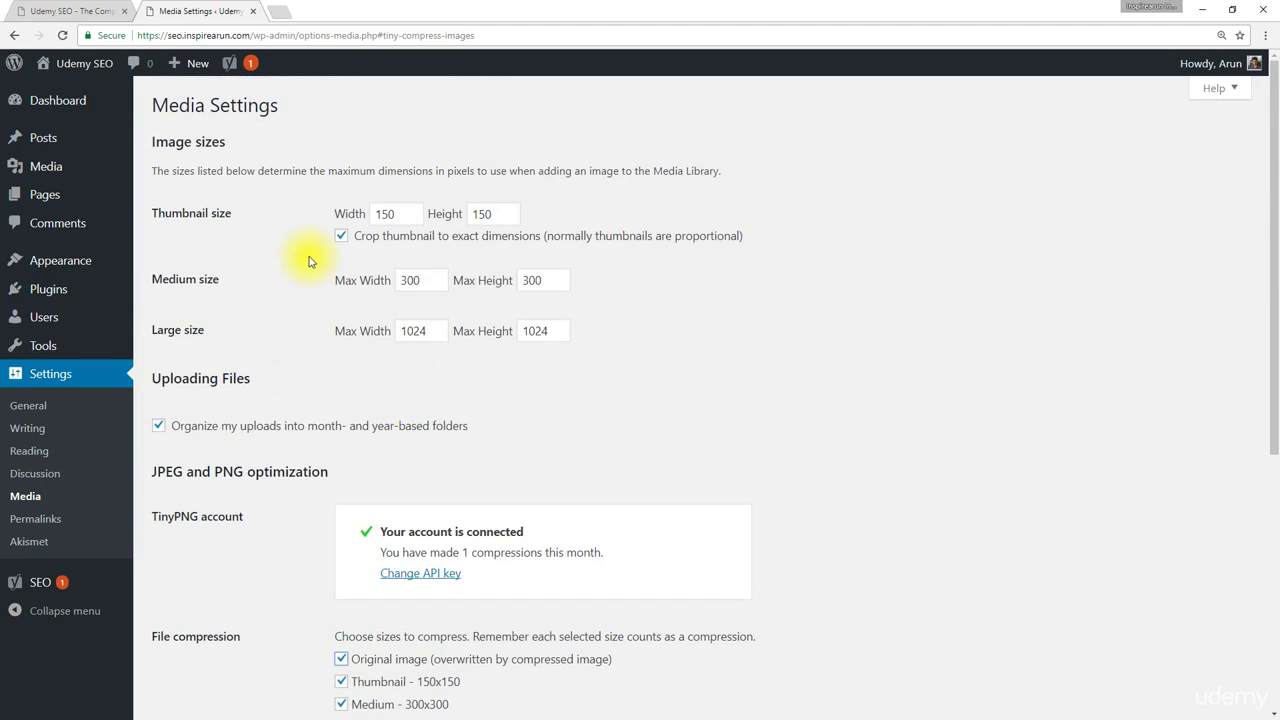
pyautogui.scroll(-3, 346, 182)
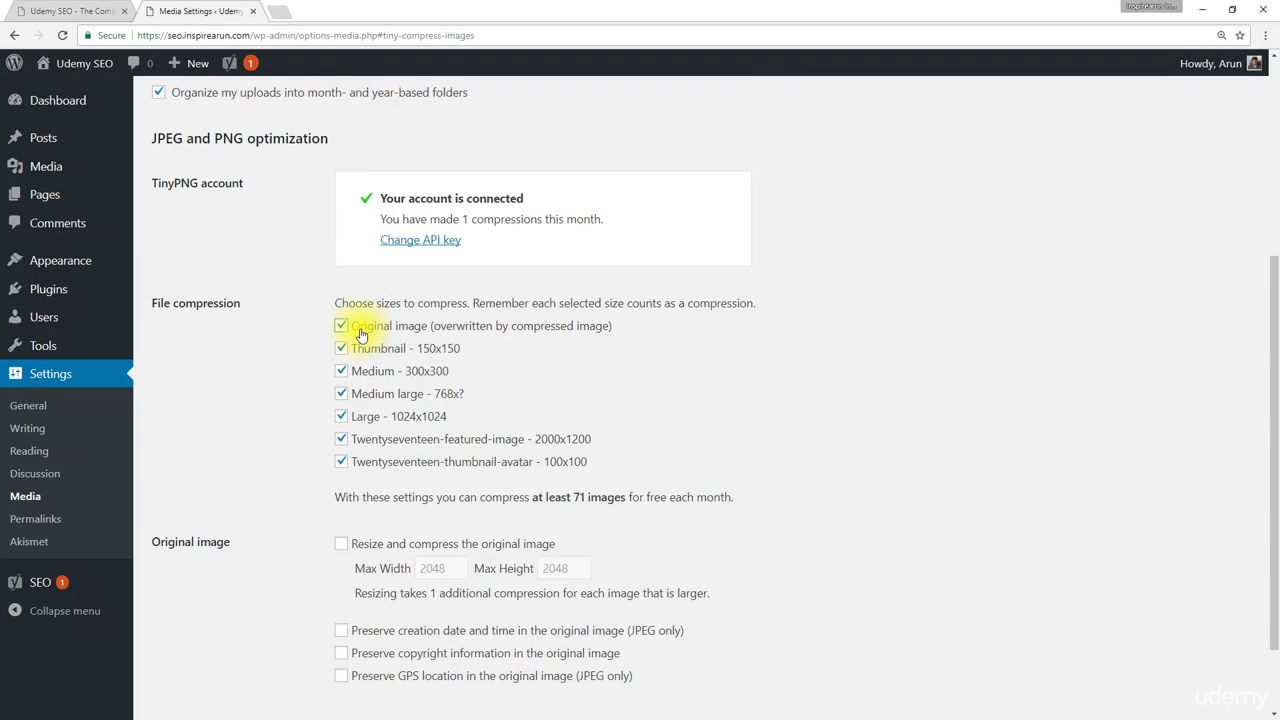
pyautogui.scroll(-1, 361, 335)
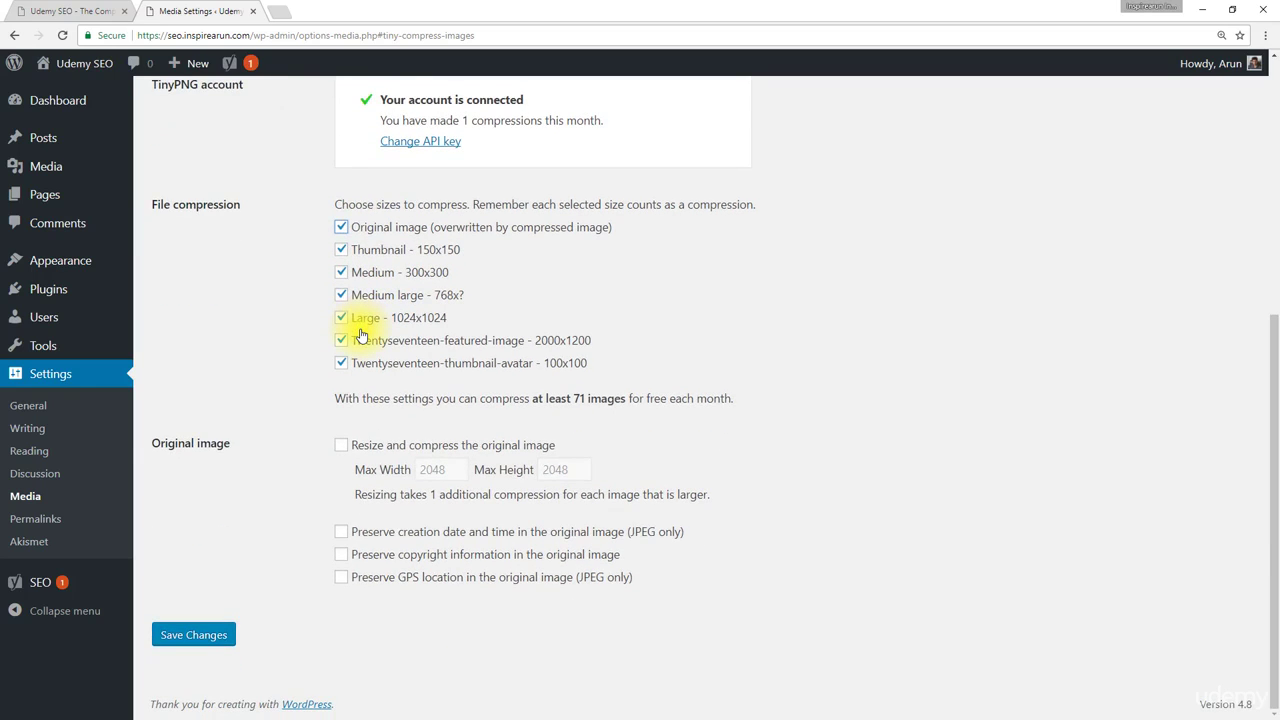
pyautogui.click(341, 445)
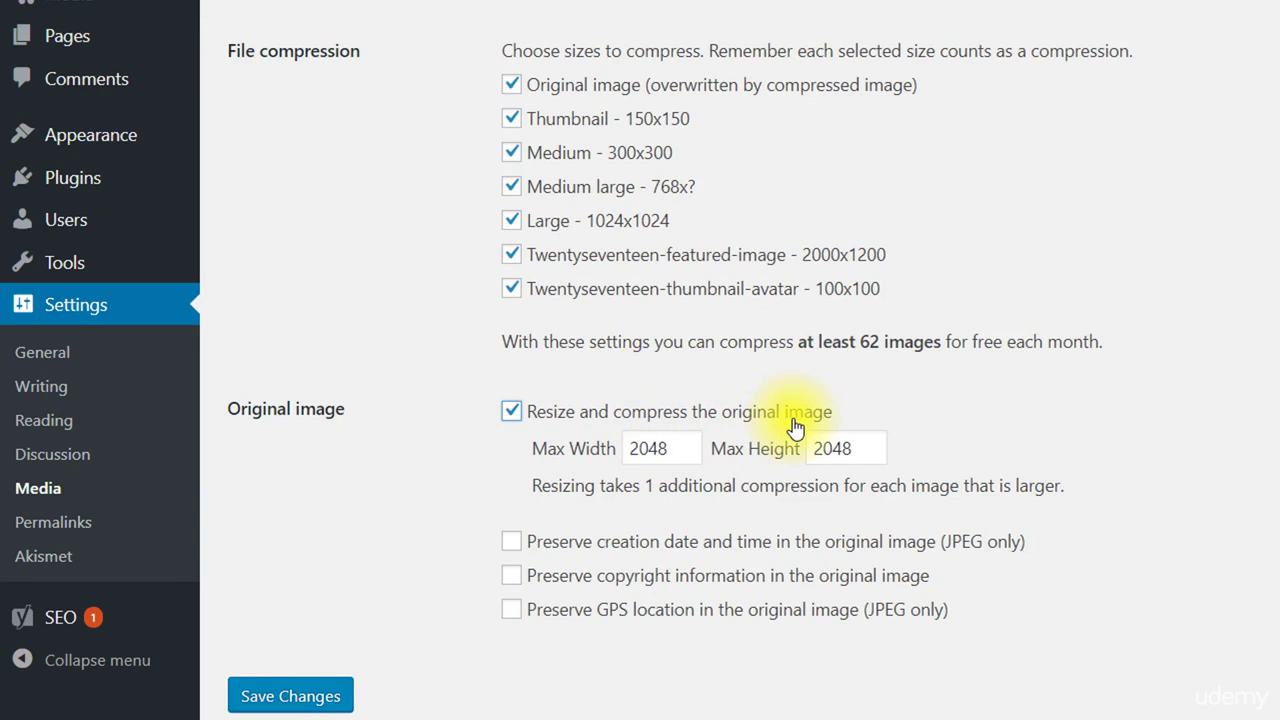
pyautogui.click(511, 413)
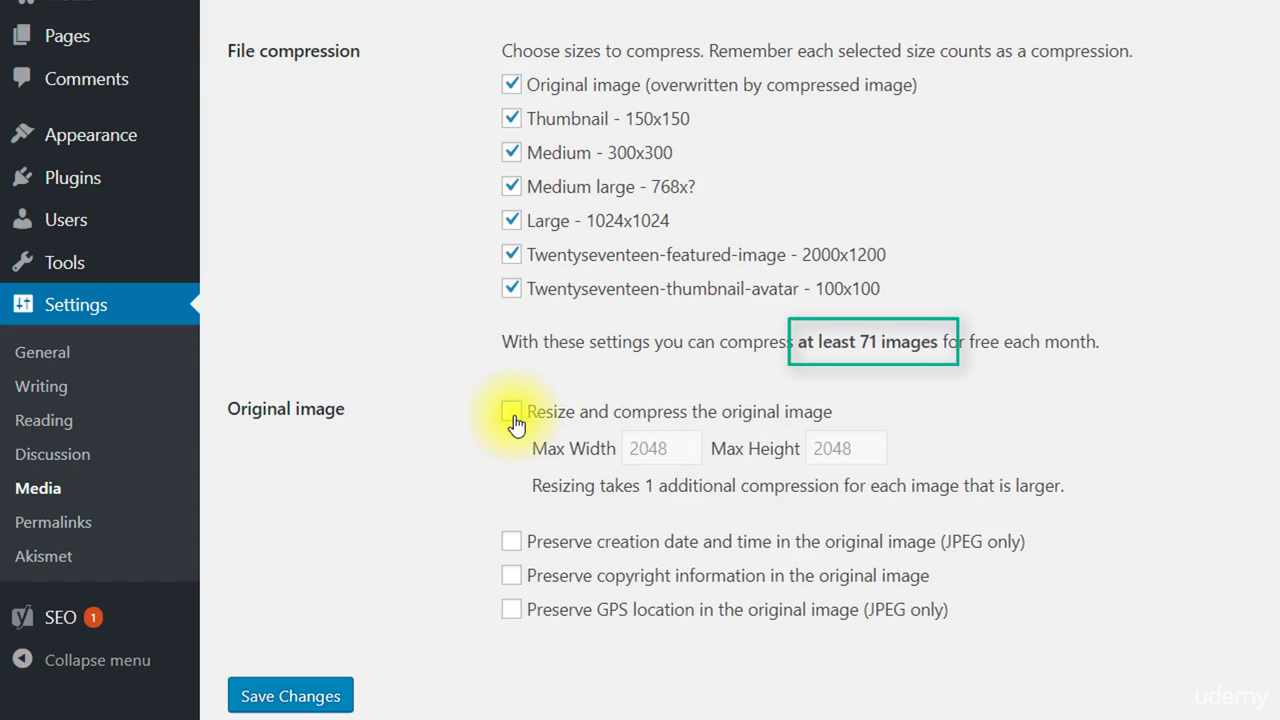
pyautogui.click(511, 413)
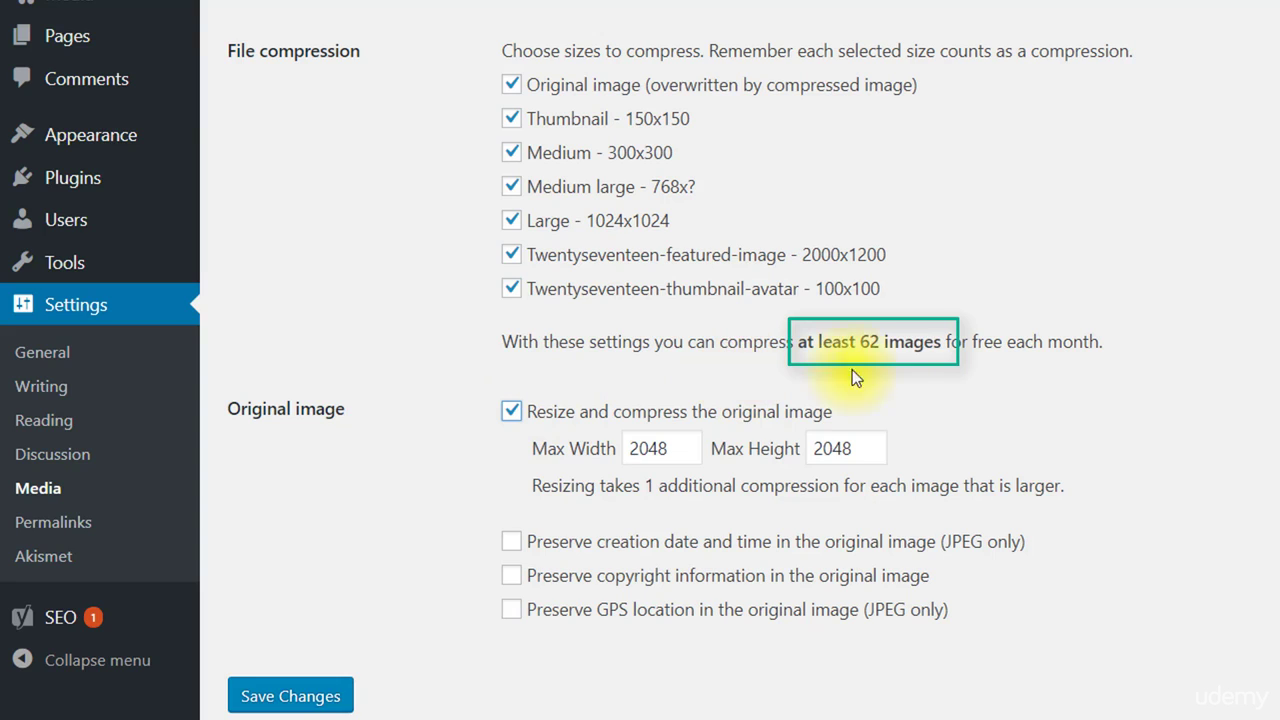
pyautogui.moveTo(860, 342); pyautogui.dragTo(941, 340)
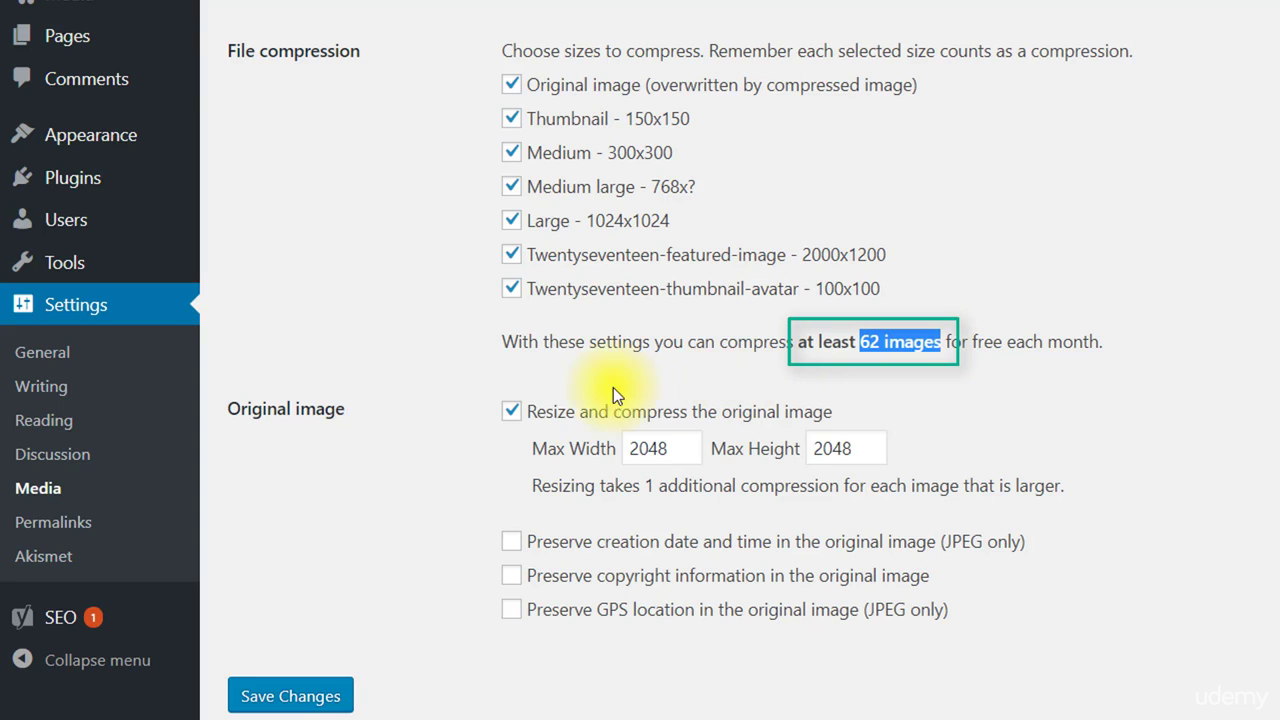
pyautogui.click(516, 416)
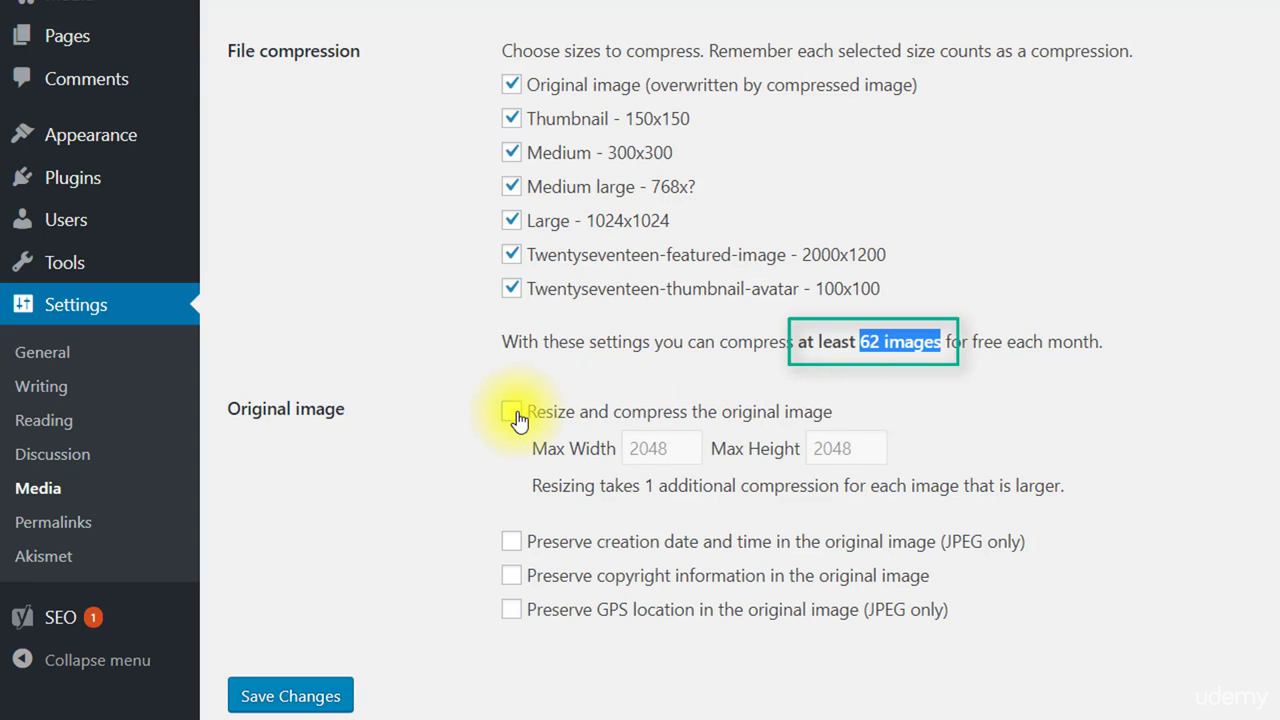
# Try excluding the Twentyseventeen thumbnail-avatar and featured-image sizes from file compression, and include both again
pyautogui.click(512, 290)
pyautogui.click(513, 255)
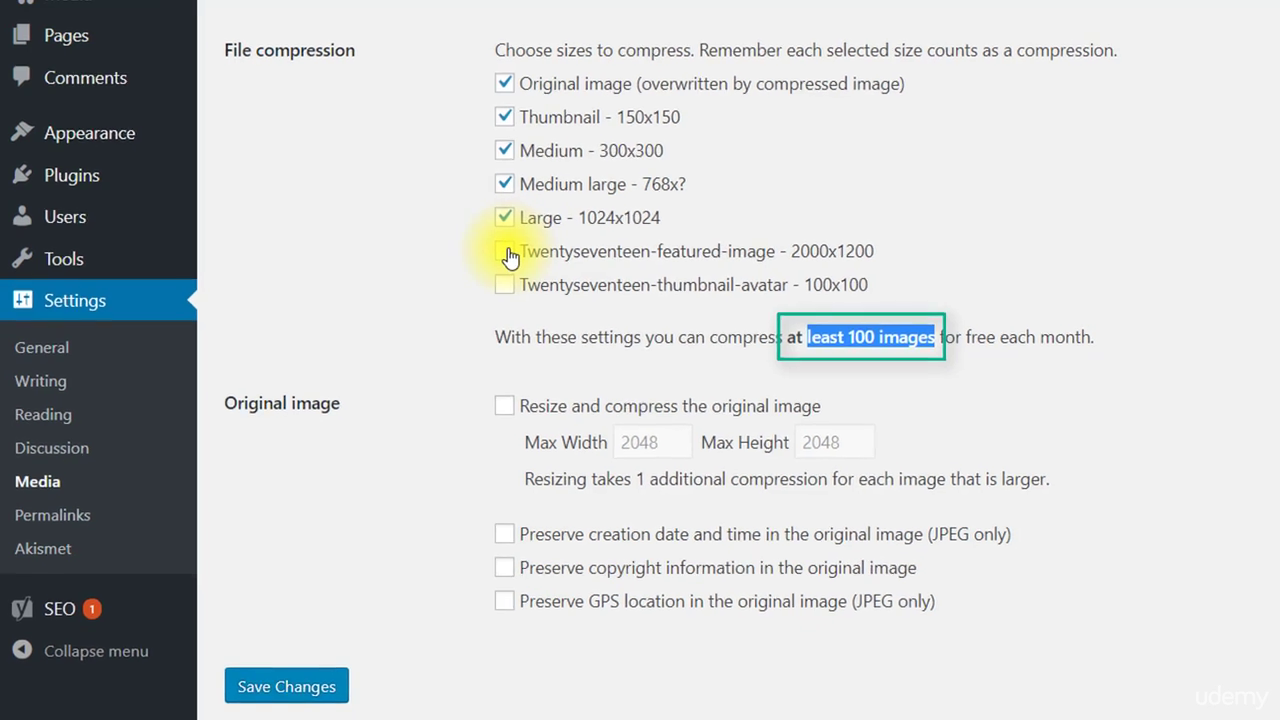
pyautogui.click(460, 230)
pyautogui.click(458, 259)
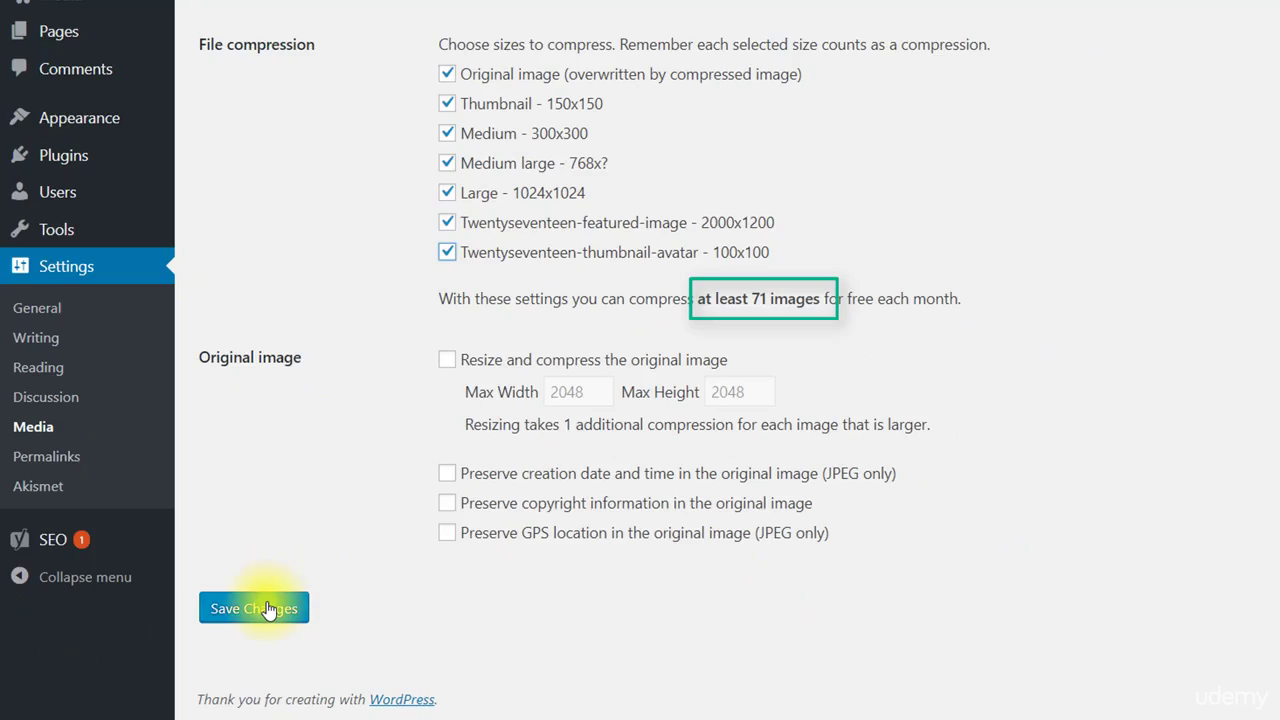
# Save the media settings
pyautogui.click(266, 611)
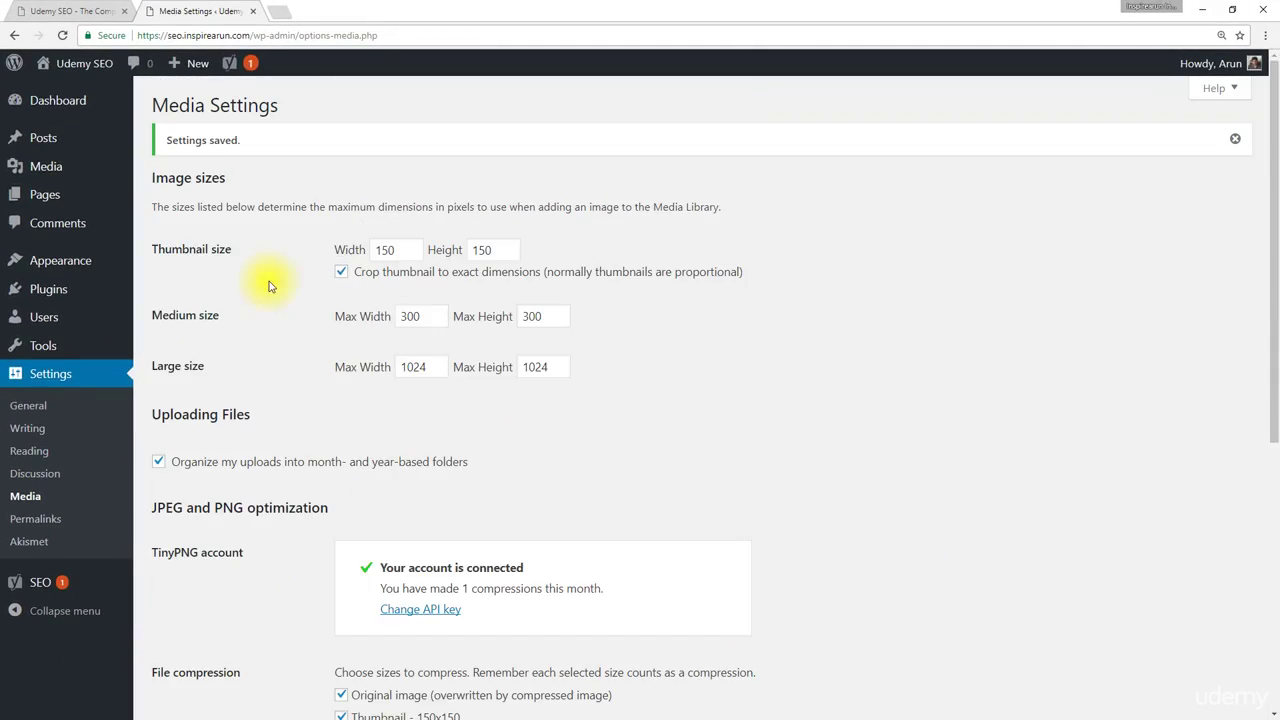
pyautogui.moveTo(90, 180)
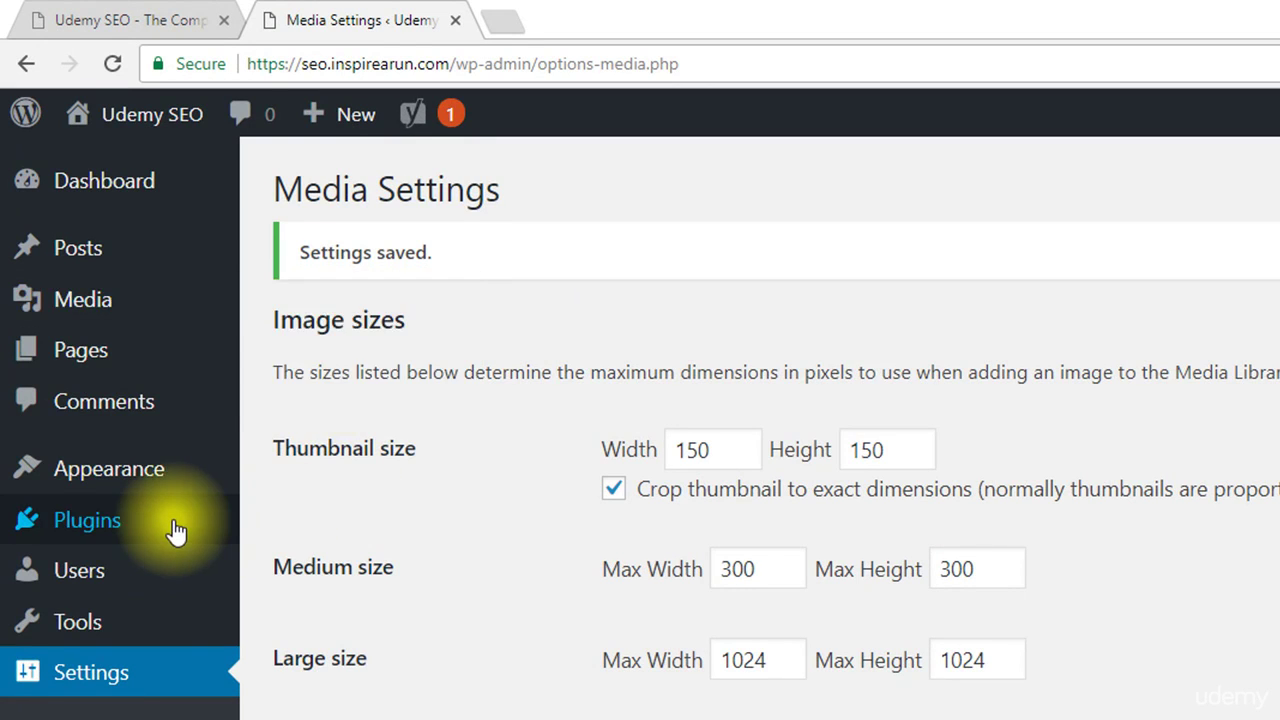
# Run a bulk optimization of the whole media library and review the savings for each image
pyautogui.moveTo(172, 524)
pyautogui.click(172, 328)
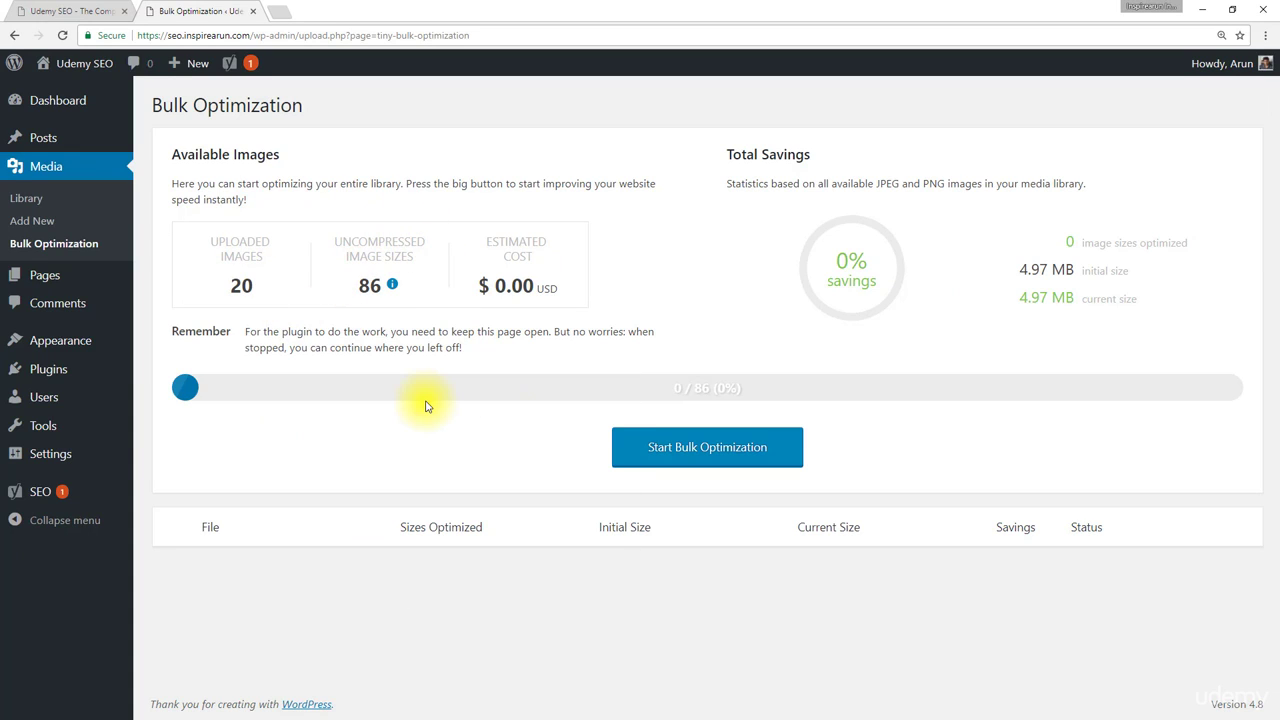
pyautogui.click(669, 455)
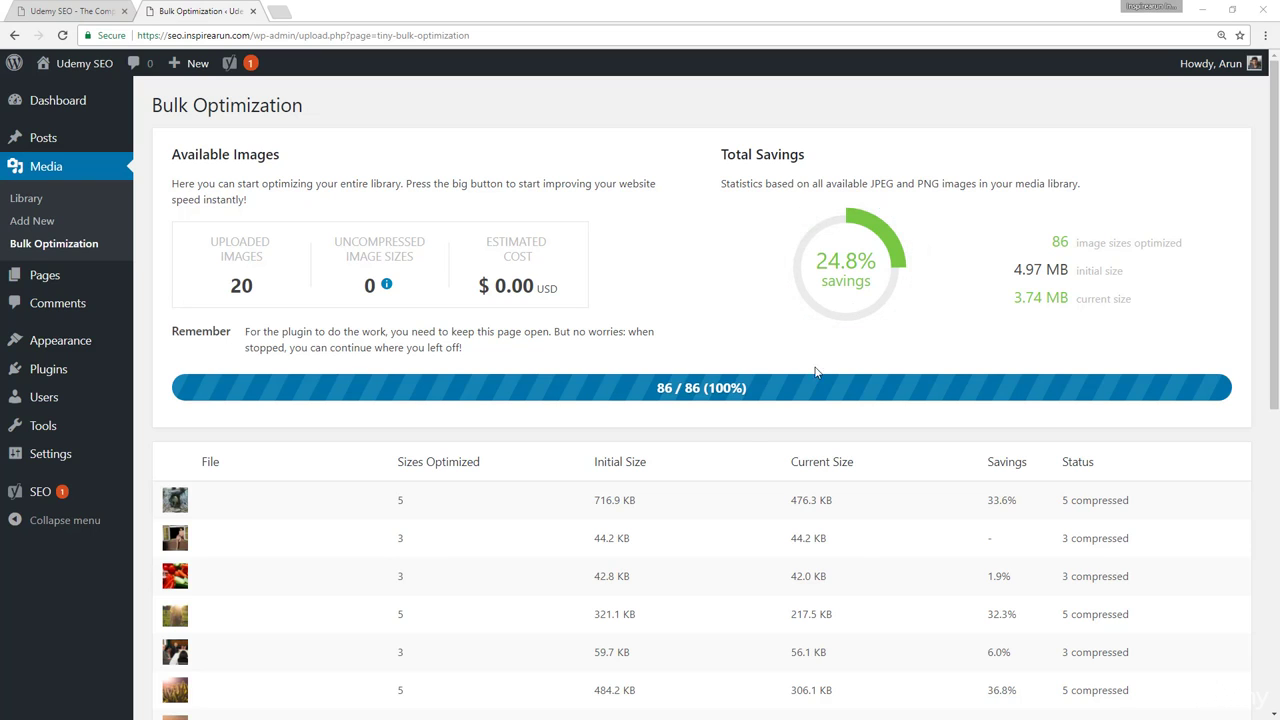
pyautogui.scroll(-3, 703, 451)
pyautogui.scroll(-3, 403, 220)
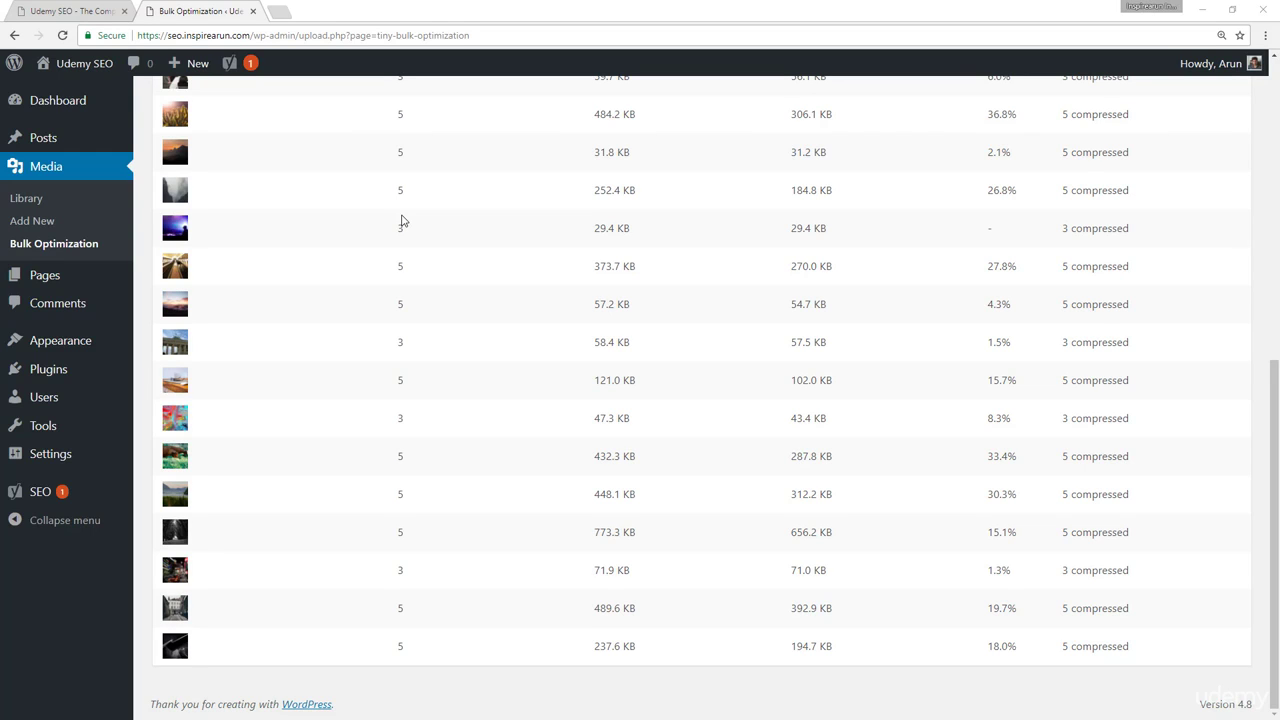
pyautogui.scroll(4, 437, 360)
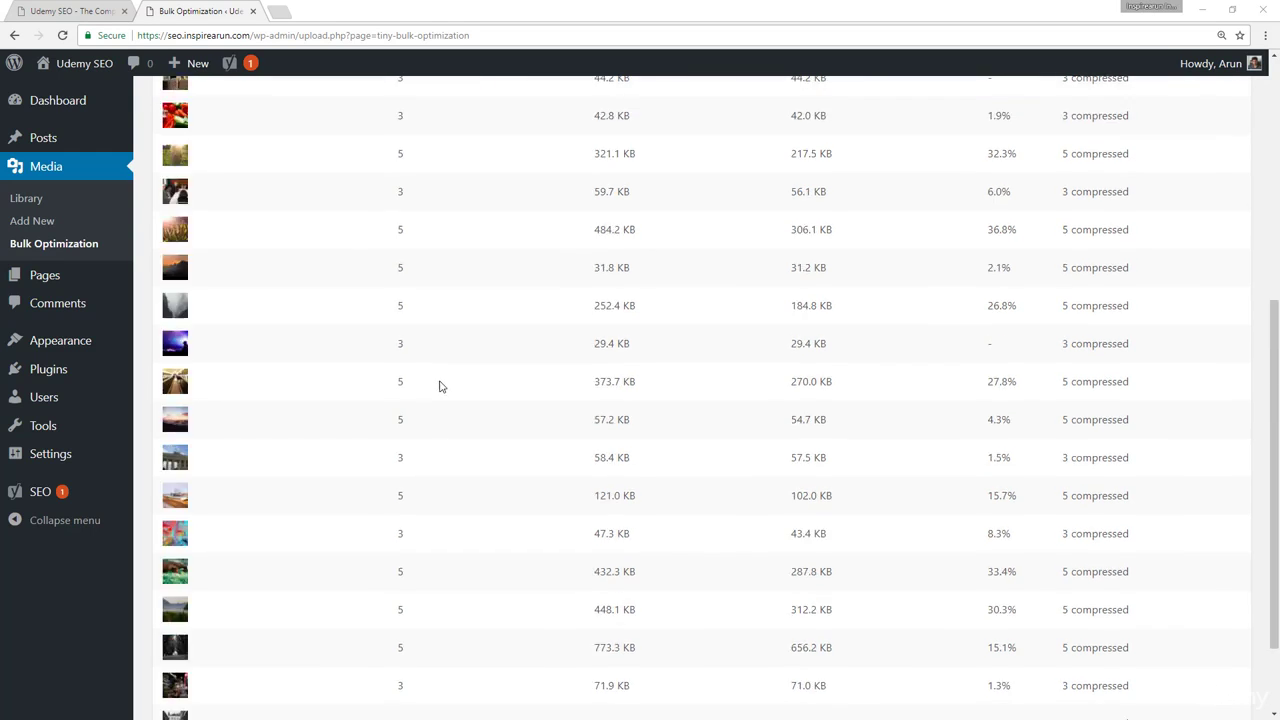
pyautogui.scroll(2, 440, 388)
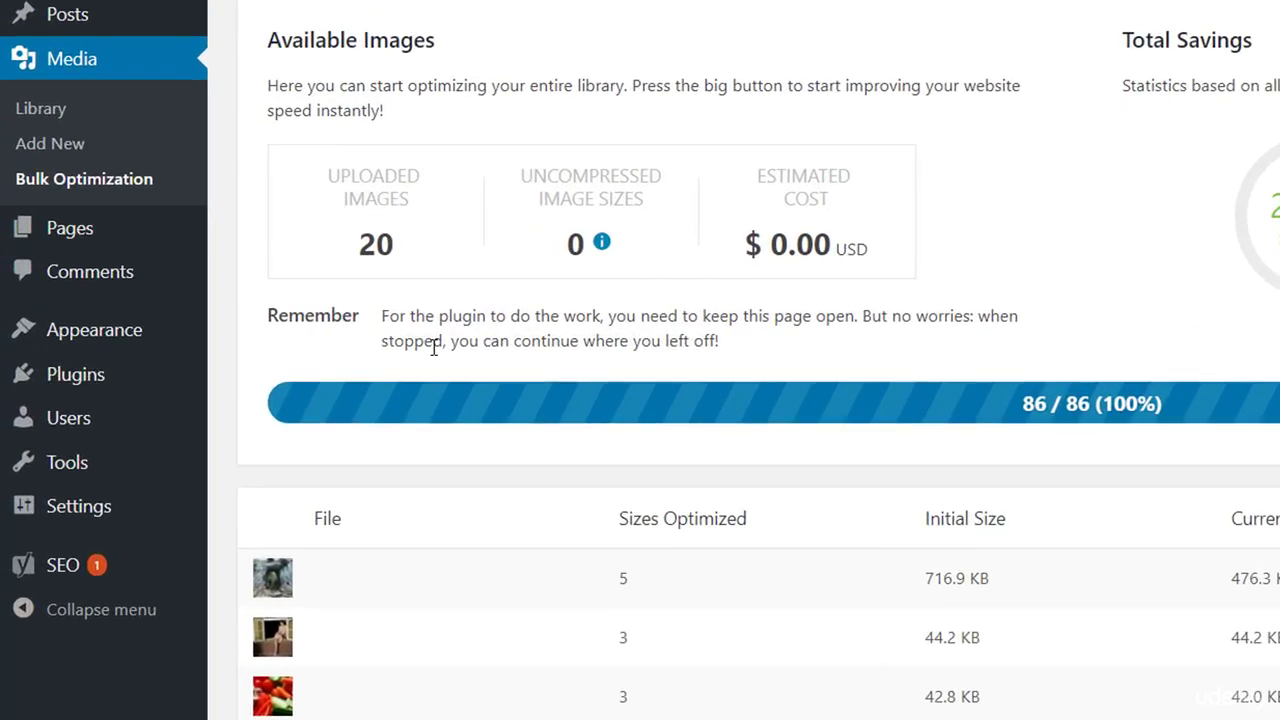
# Deactivate the Compress JPEG & PNG images plugin
pyautogui.moveTo(80, 382)
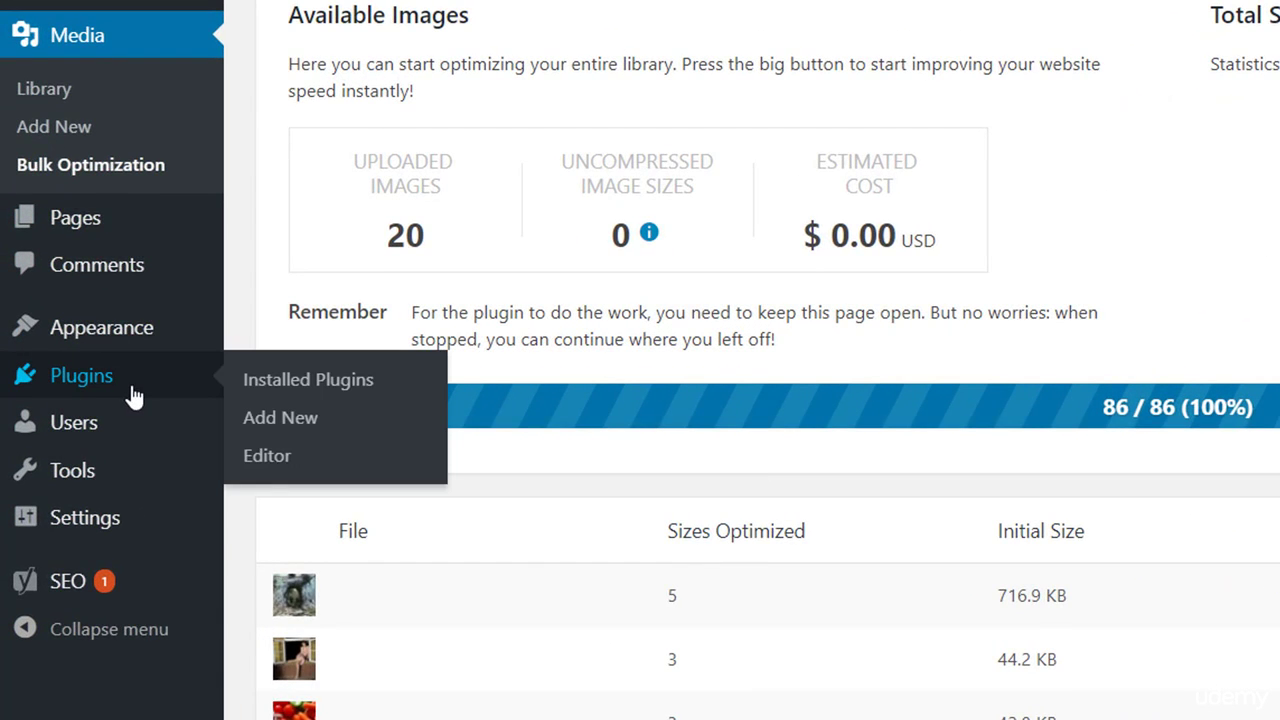
pyautogui.click(133, 392)
pyautogui.click(601, 484)
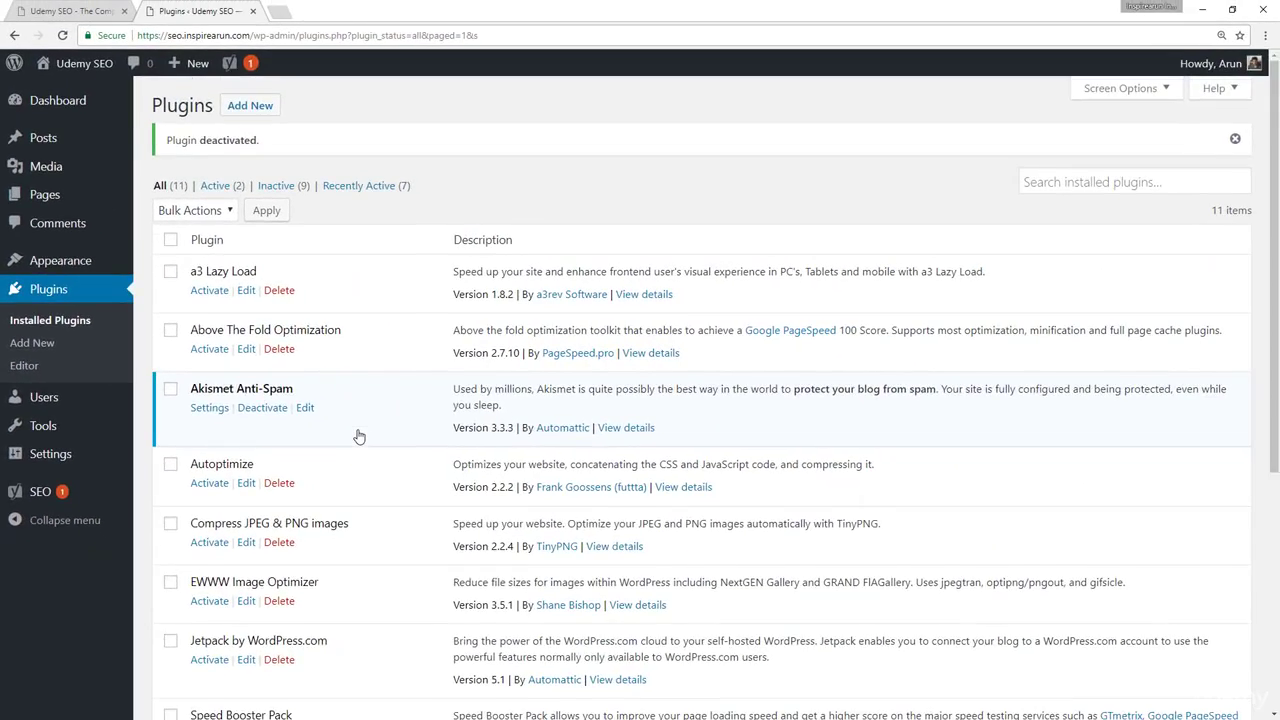
# Activate the EWWW Image Optimizer plugin and open its settings
pyautogui.scroll(-1, 357, 434)
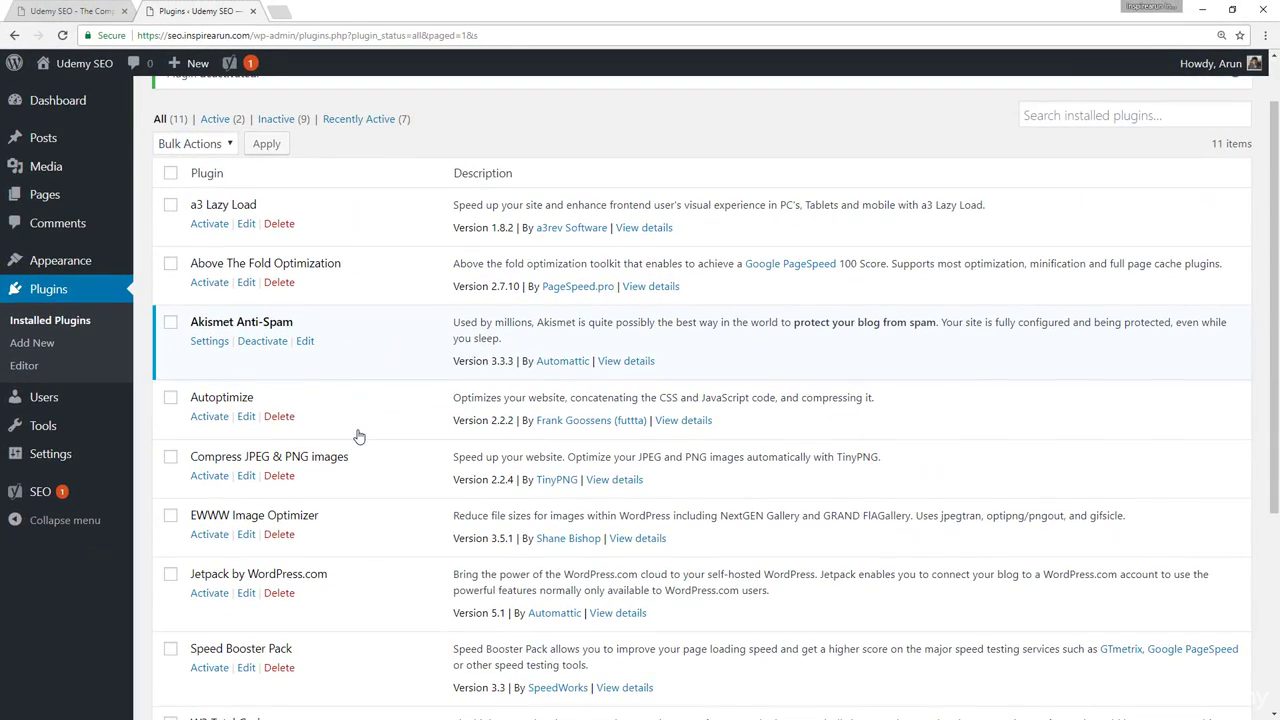
pyautogui.scroll(-1, 359, 437)
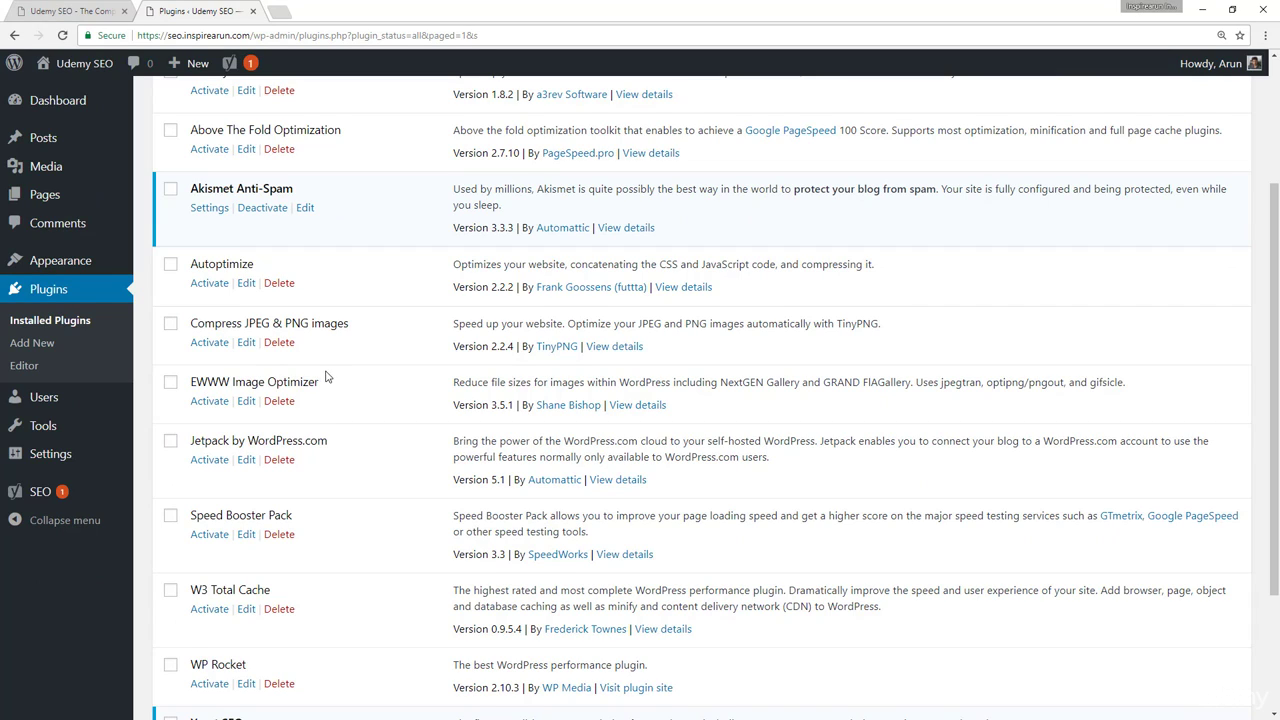
pyautogui.click(210, 401)
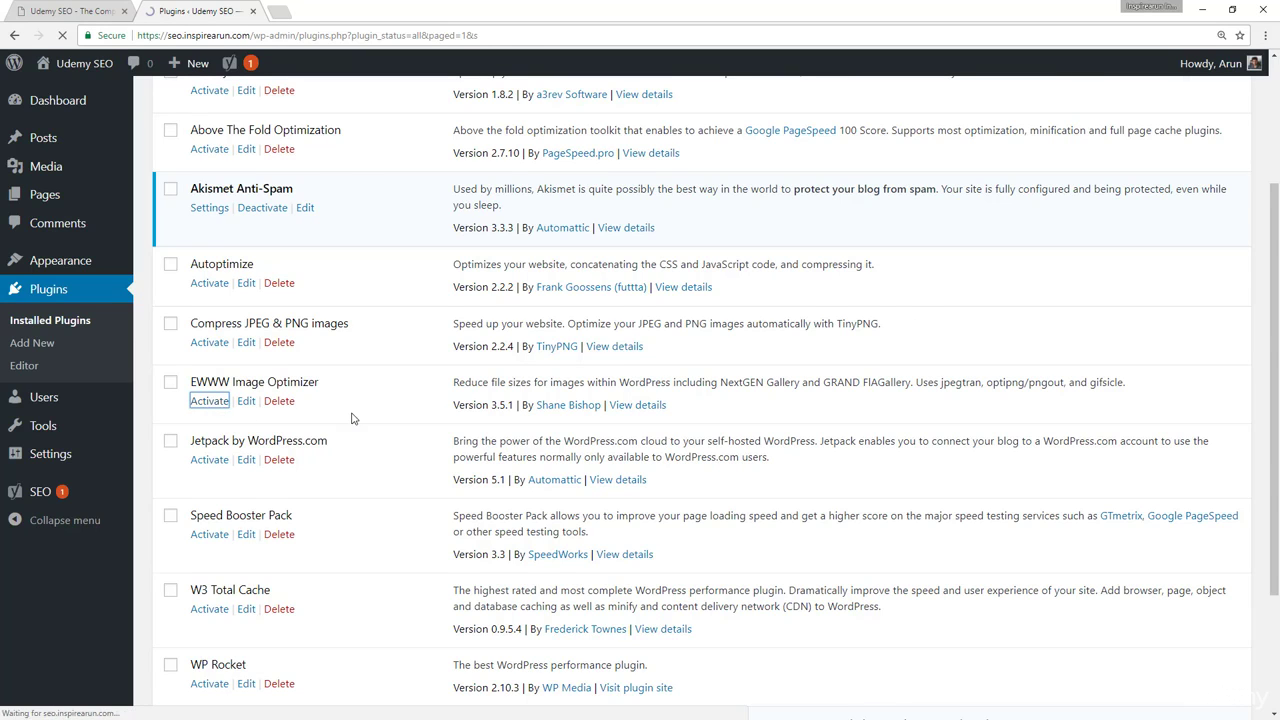
pyautogui.scroll(-1, 338, 423)
pyautogui.click(206, 451)
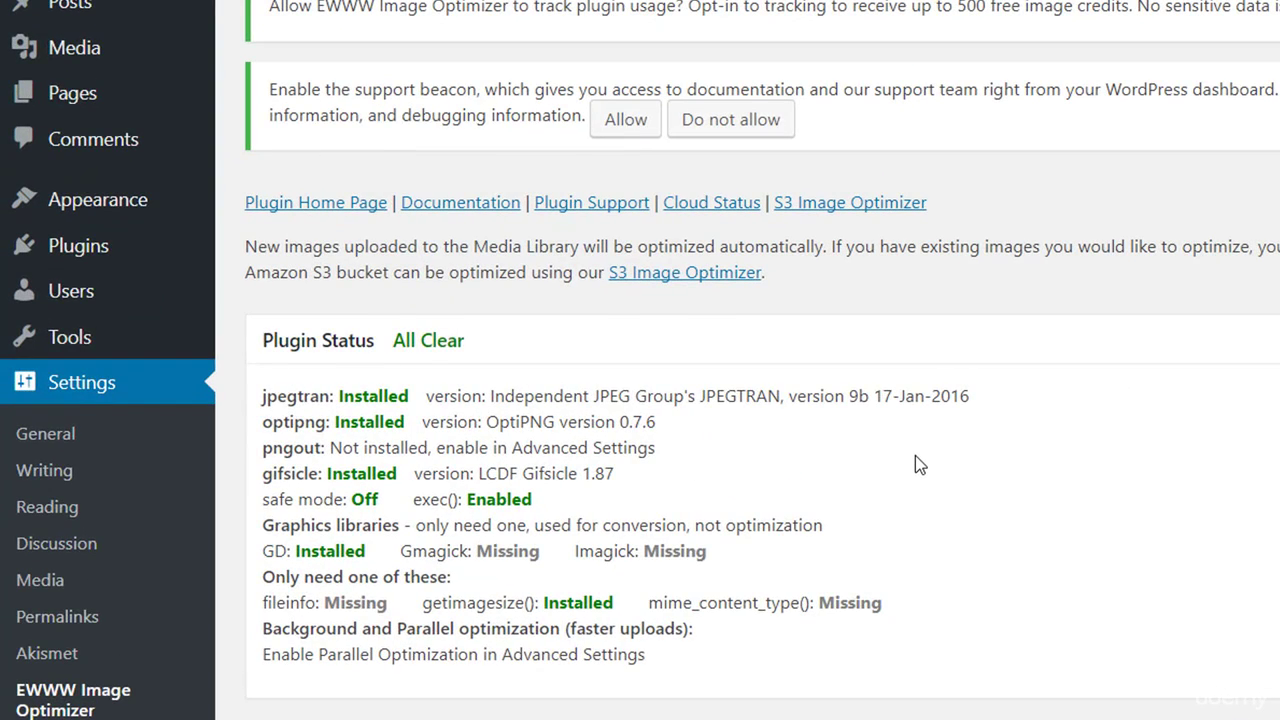
# In EWWW's basic settings, keep JPG optimization at Lossless Compression, set PNG optimization to Lossy Compression, and save the changes
pyautogui.click(466, 343)
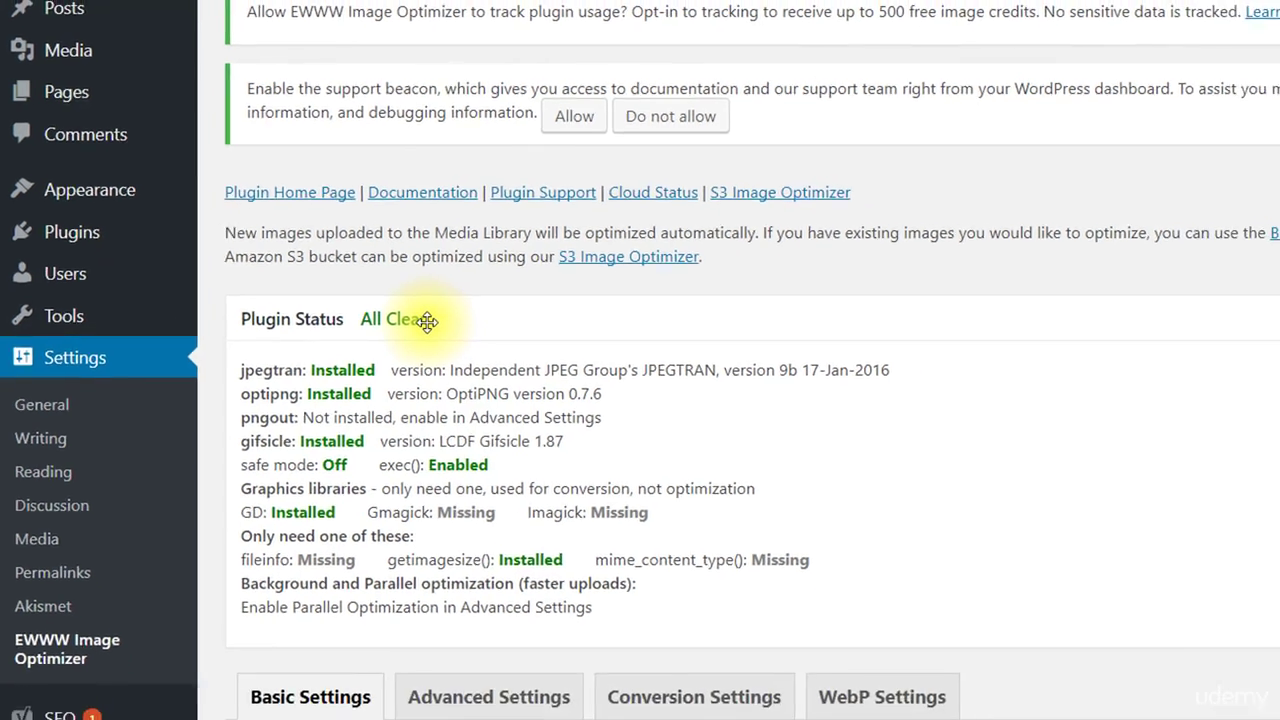
pyautogui.scroll(-4, 466, 343)
pyautogui.scroll(-1, 349, 340)
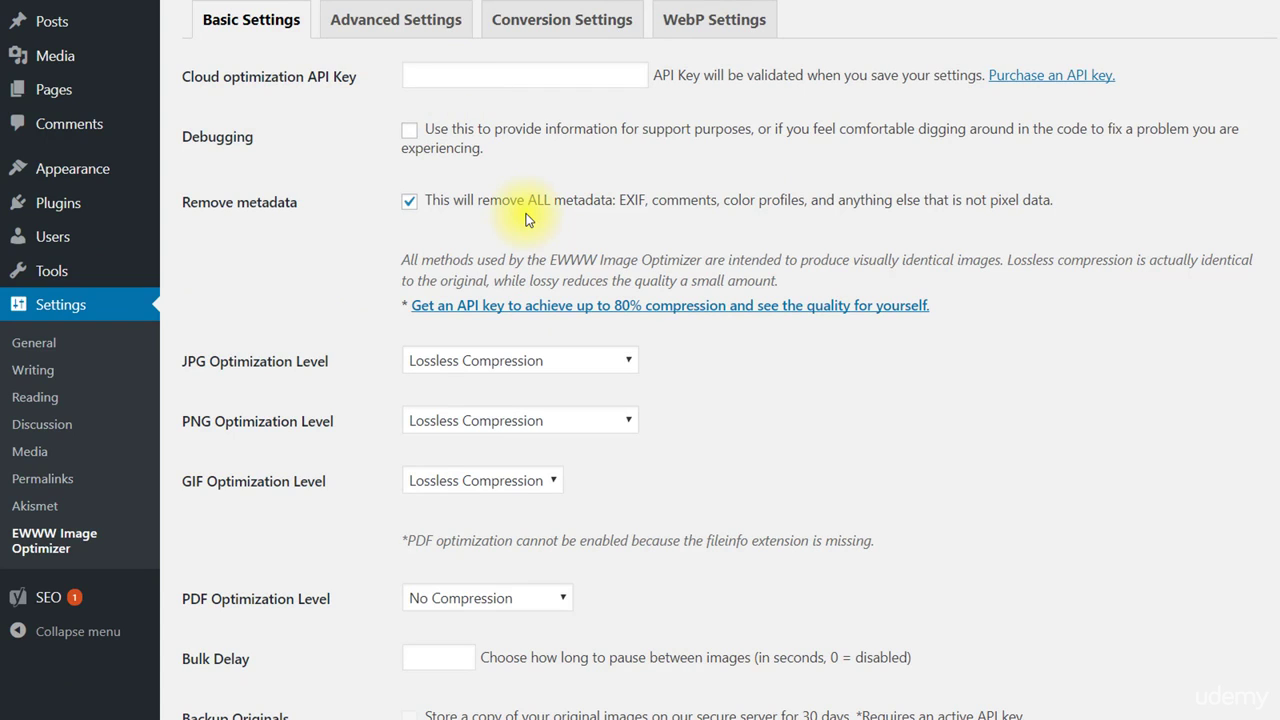
pyautogui.scroll(-2, 700, 275)
pyautogui.scroll(2, 700, 275)
pyautogui.scroll(-2, 700, 275)
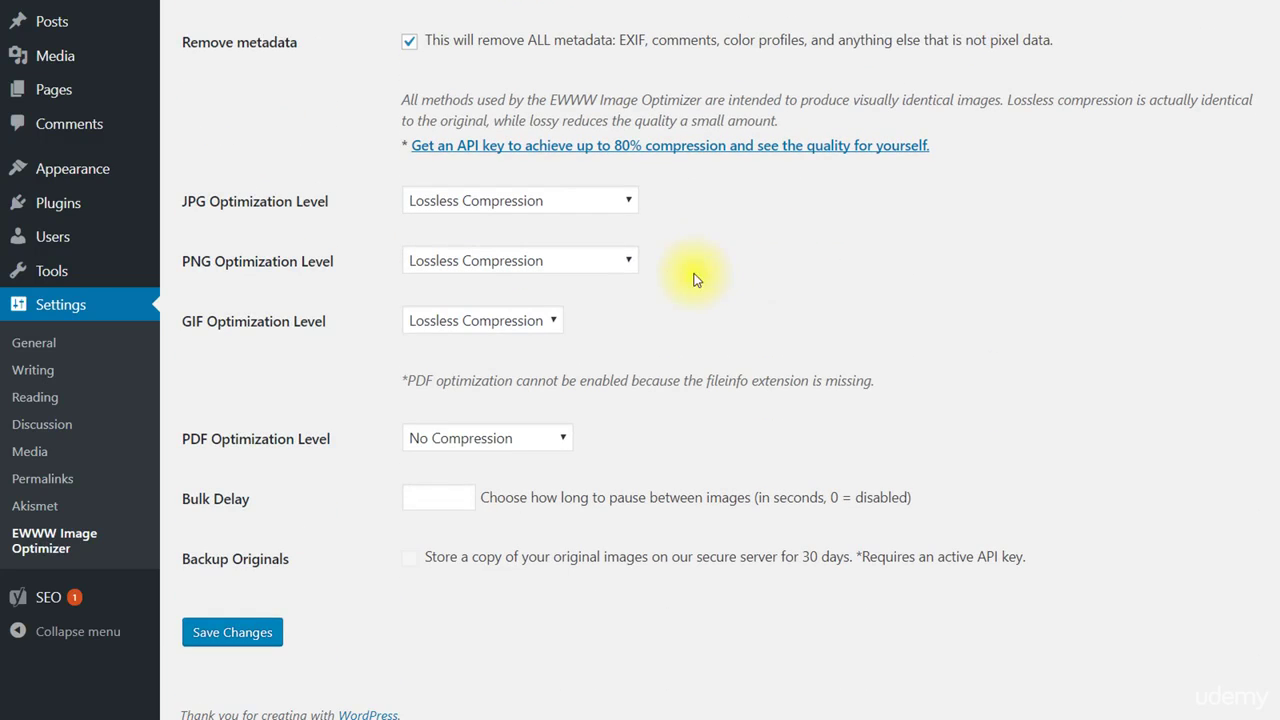
pyautogui.click(621, 206)
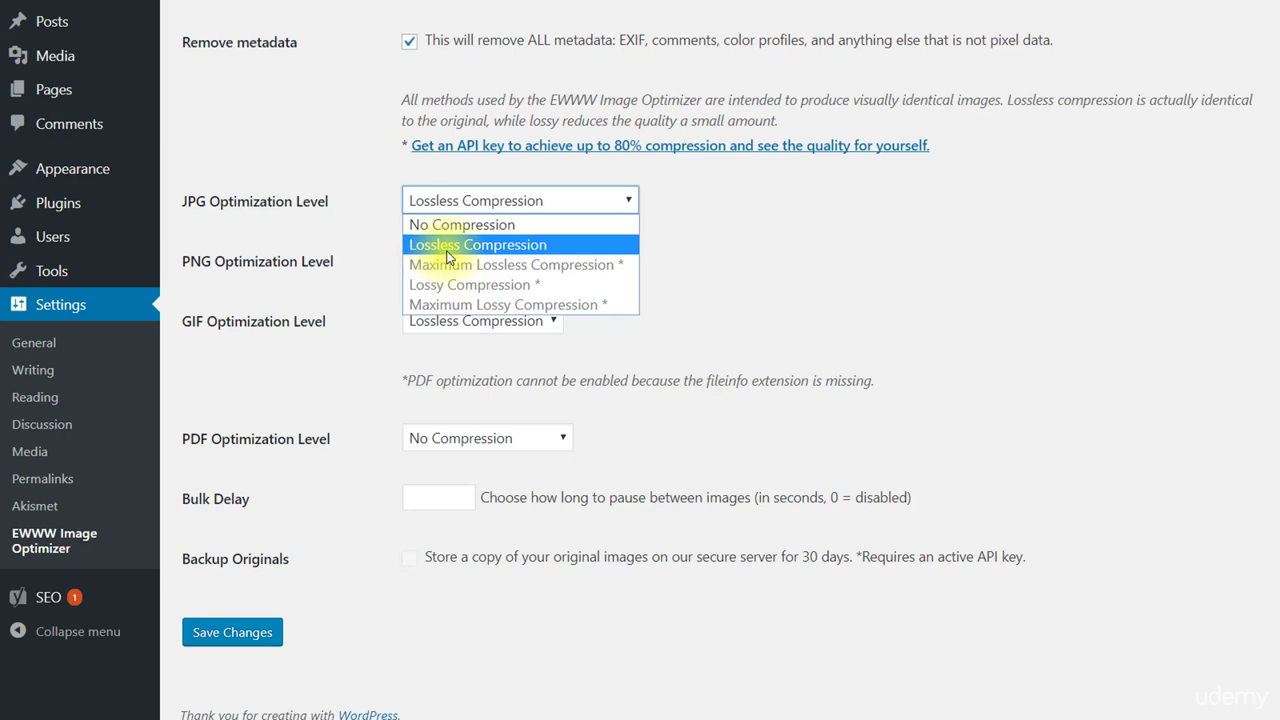
pyautogui.click(447, 250)
pyautogui.click(480, 261)
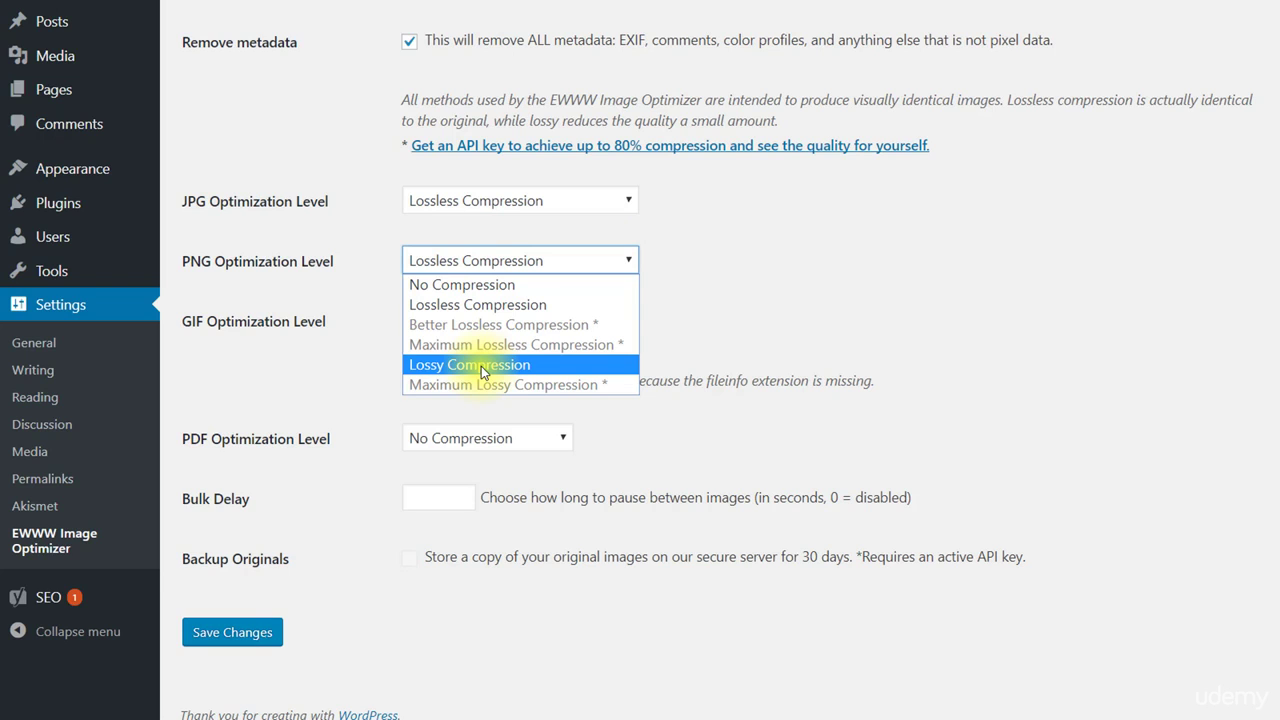
pyautogui.click(481, 366)
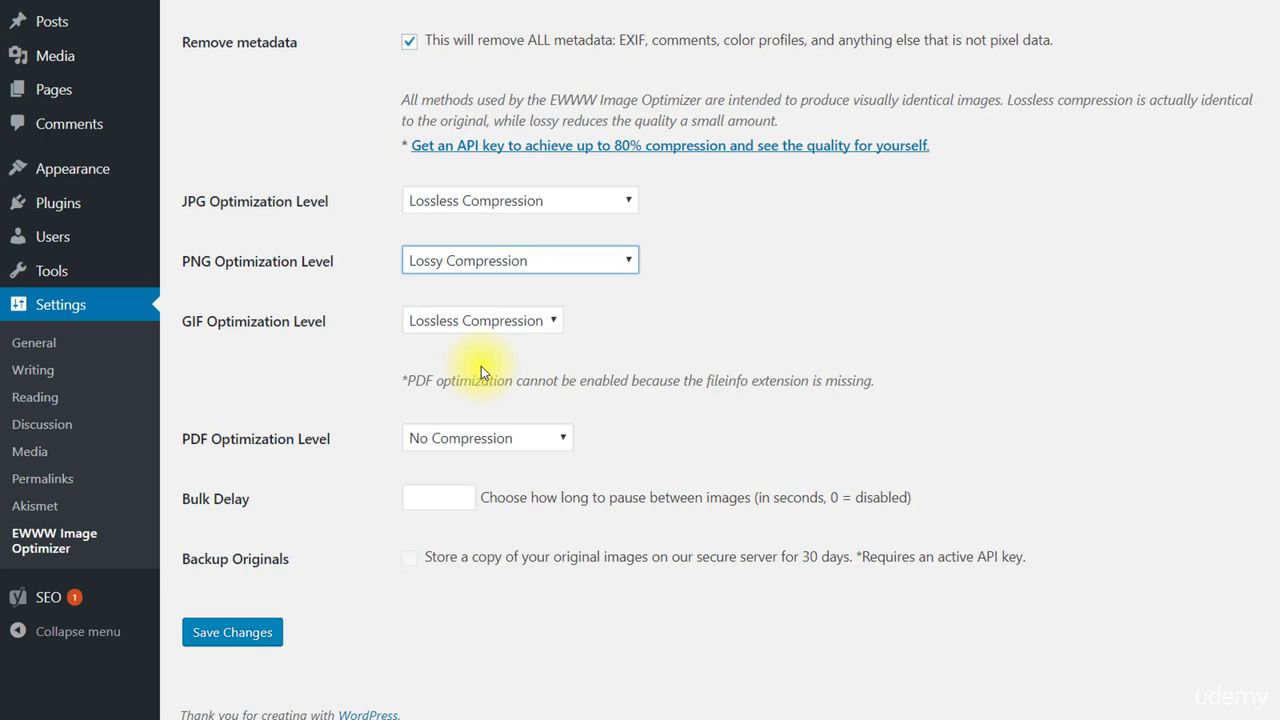
pyautogui.scroll(4, 481, 366)
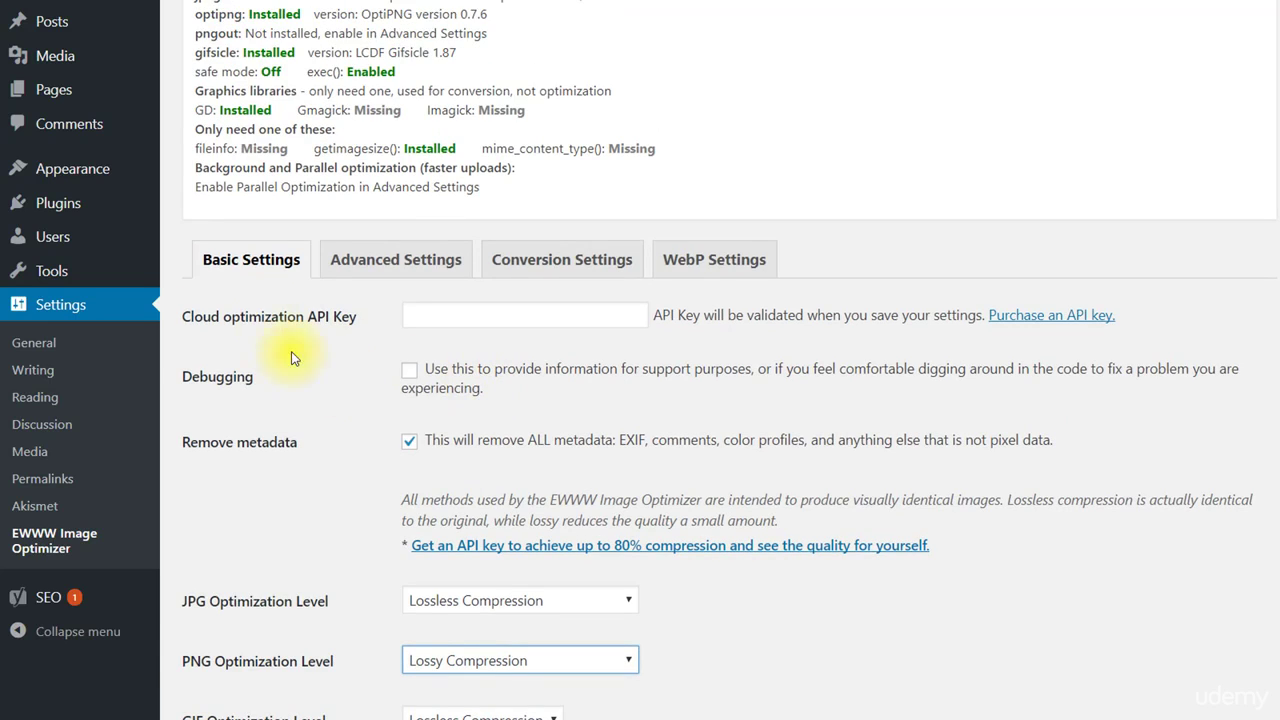
pyautogui.scroll(3, 270, 280)
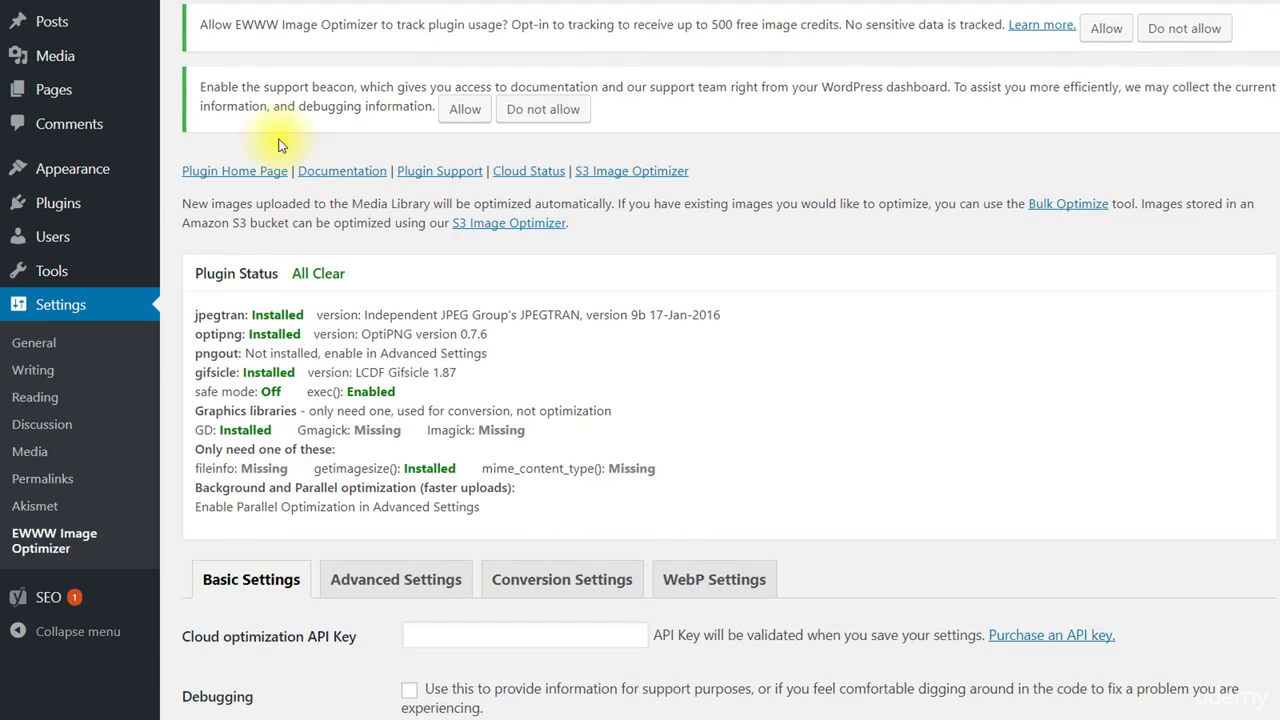
pyautogui.scroll(-7, 469, 50)
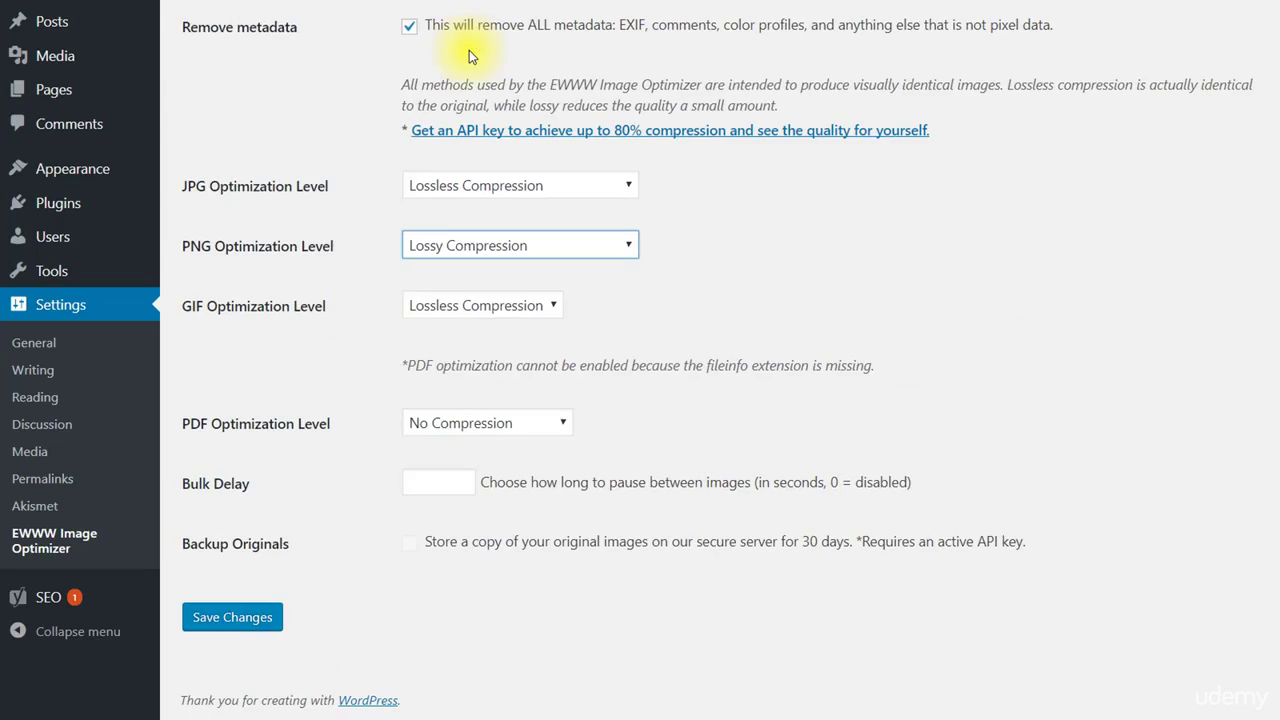
pyautogui.click(262, 617)
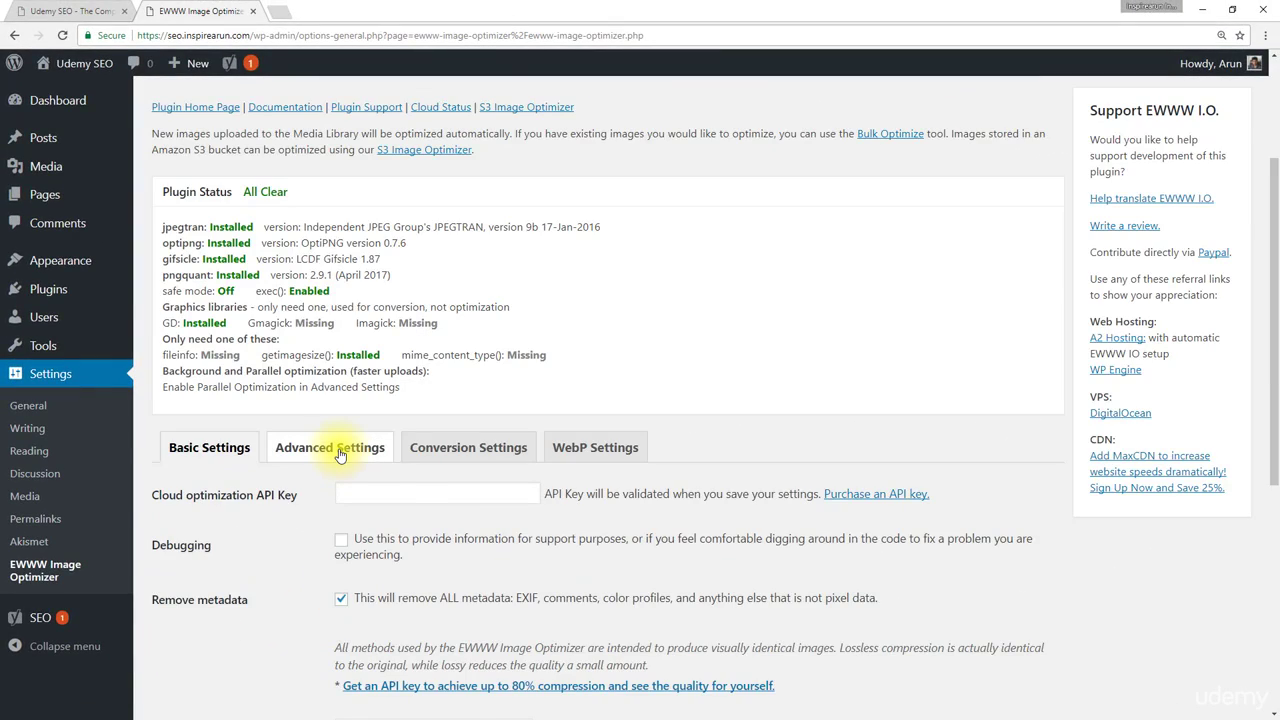
# In EWWW's advanced settings, allow resizing of existing Media Library images and review the disable-resizes, skip and exclusion options
pyautogui.click(340, 455)
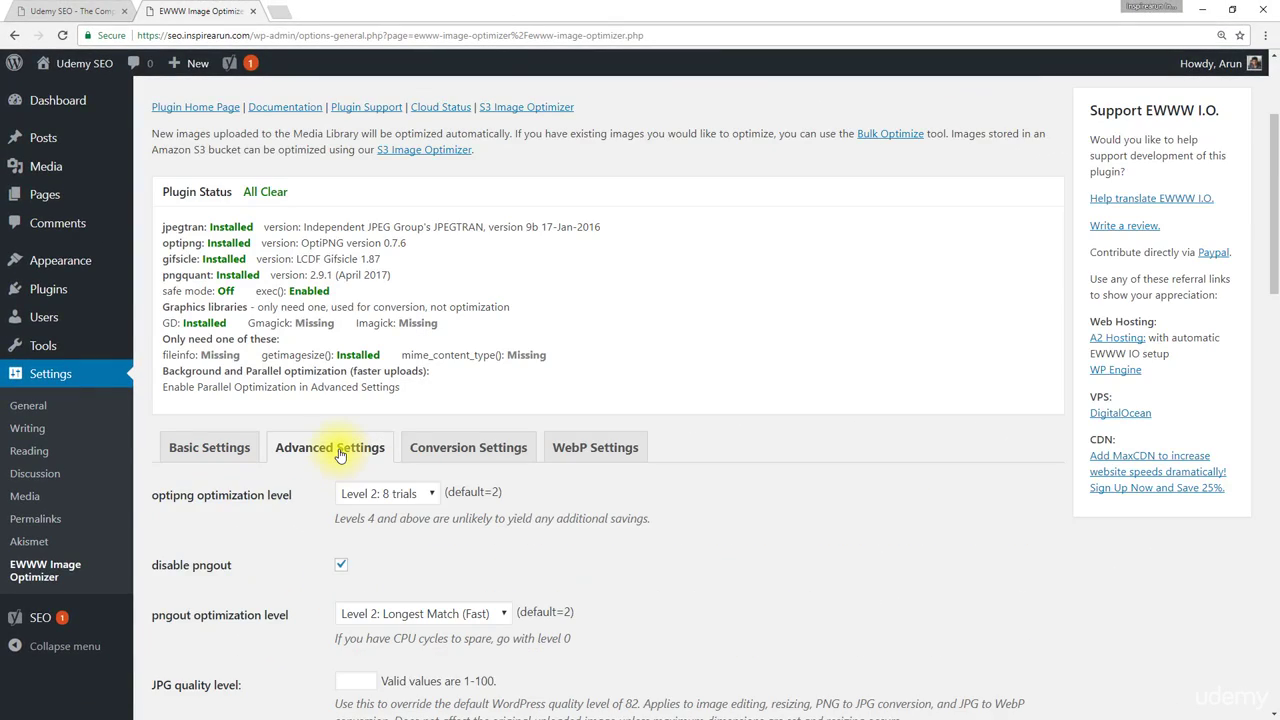
pyautogui.scroll(-3, 340, 455)
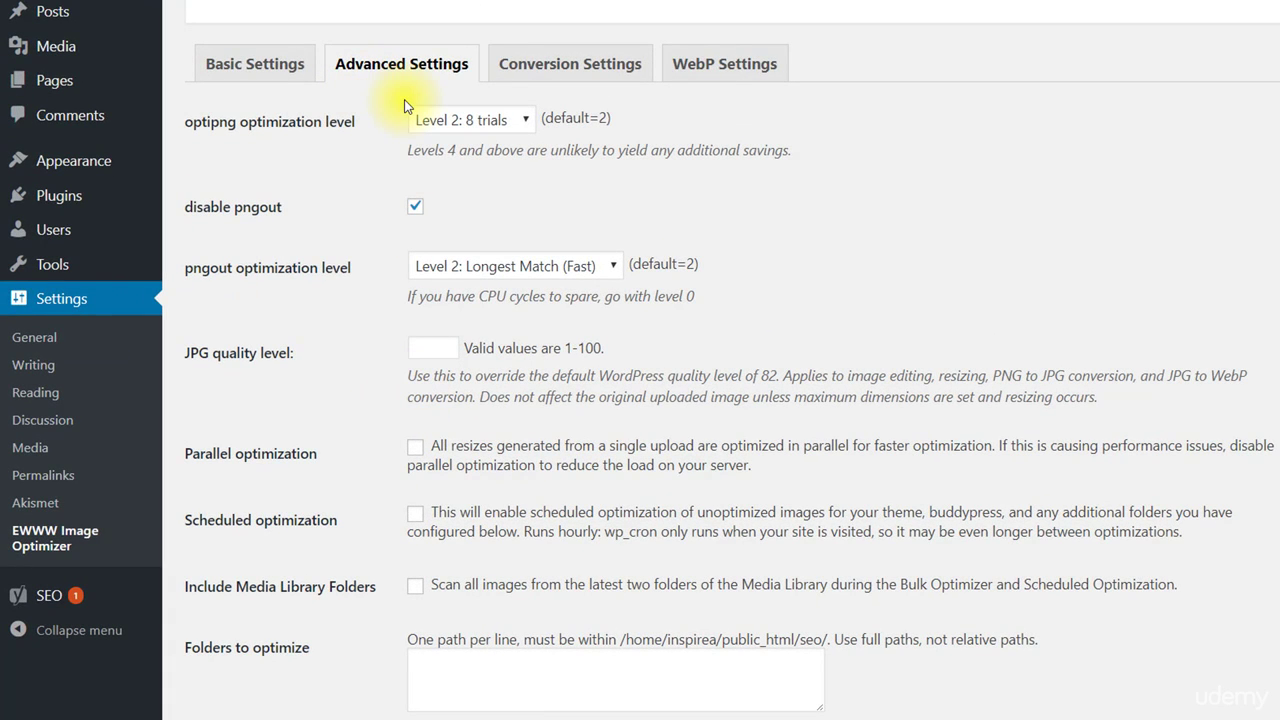
pyautogui.scroll(-3, 404, 99)
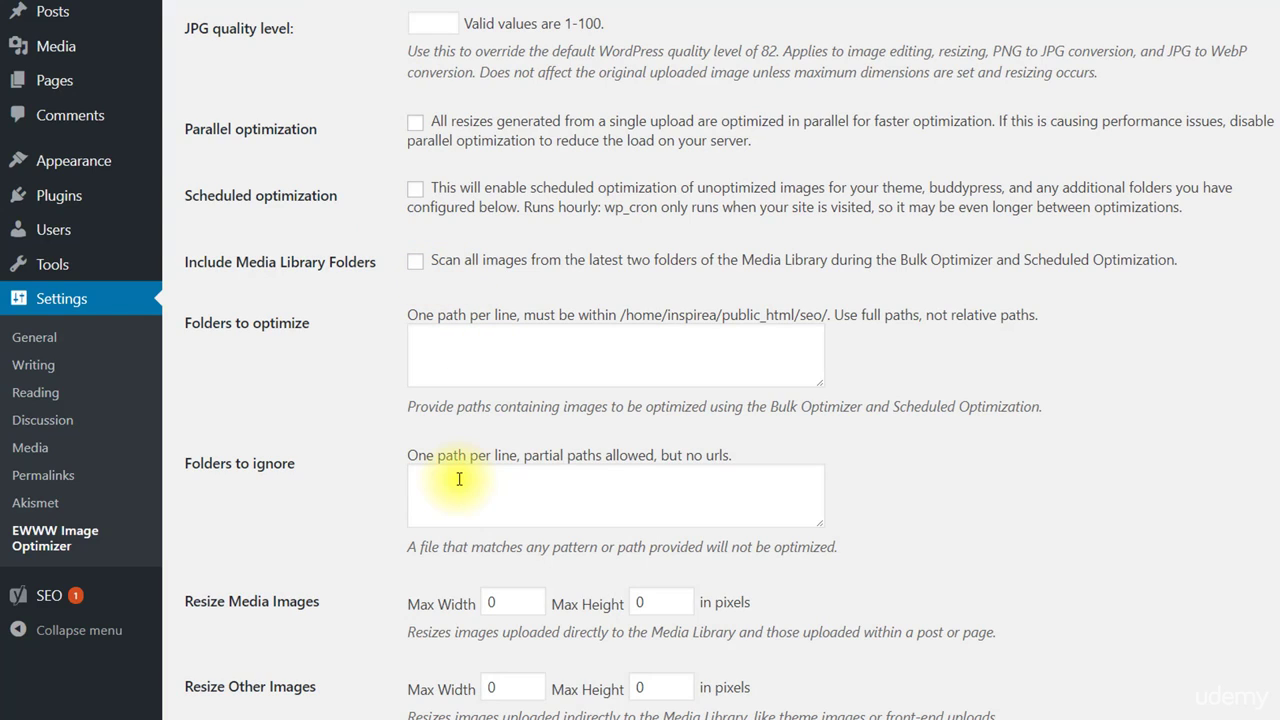
pyautogui.scroll(-3, 459, 479)
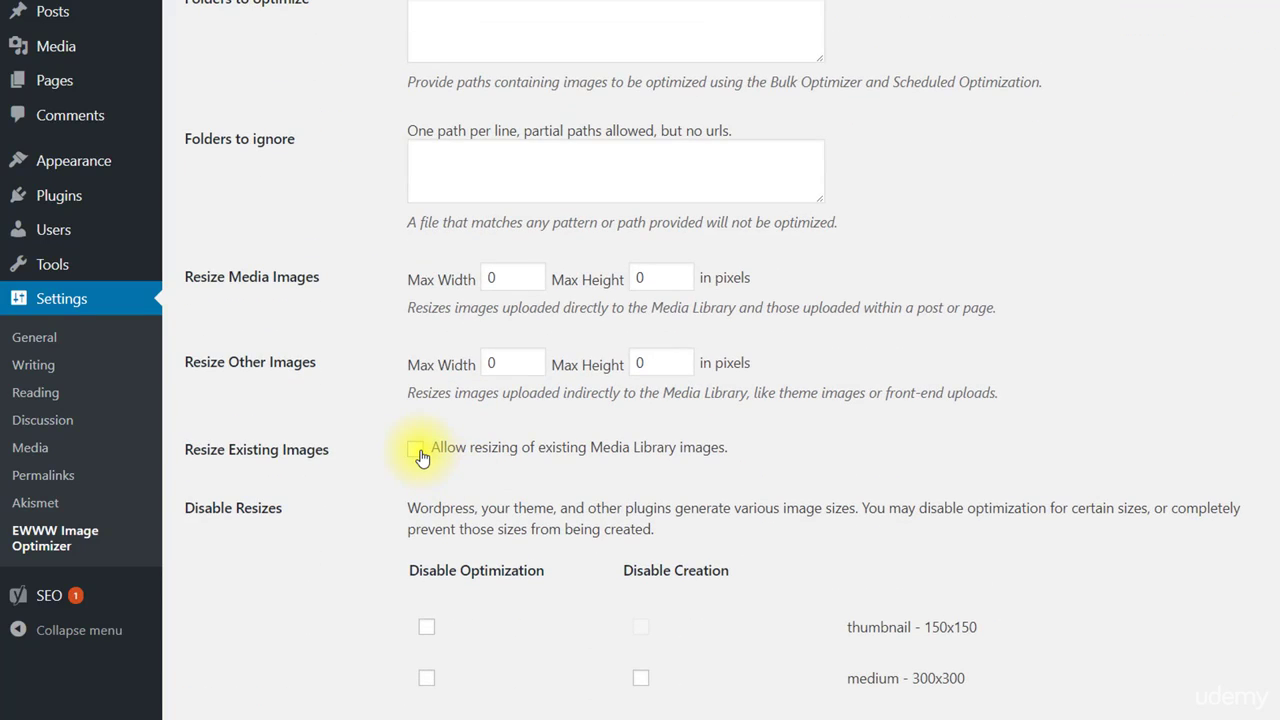
pyautogui.click(416, 450)
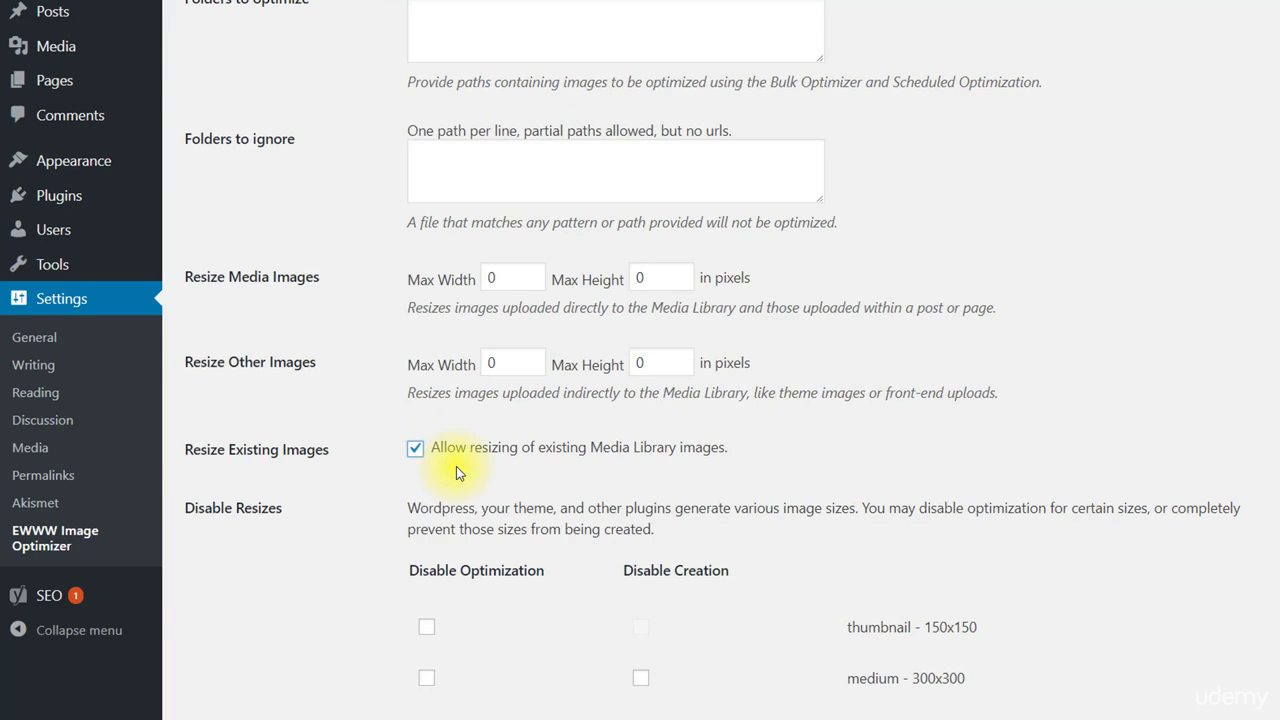
pyautogui.scroll(-5, 456, 466)
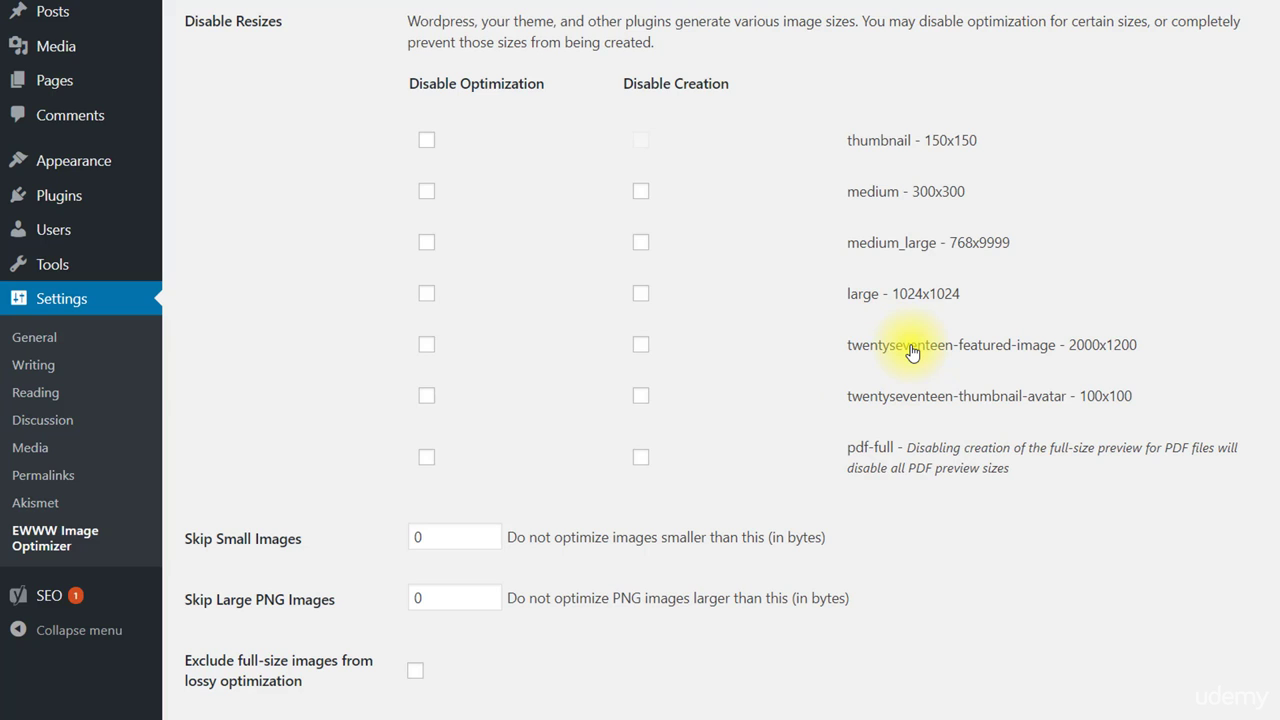
pyautogui.scroll(-2, 891, 368)
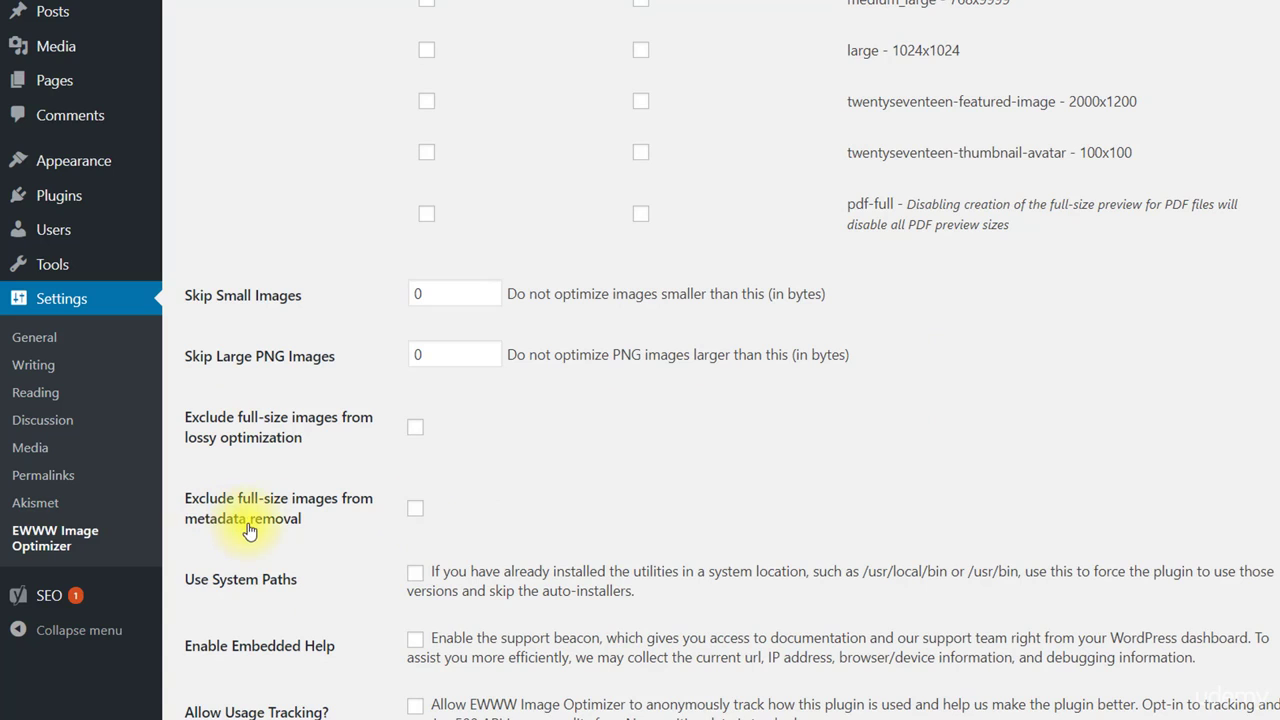
pyautogui.scroll(-2, 294, 512)
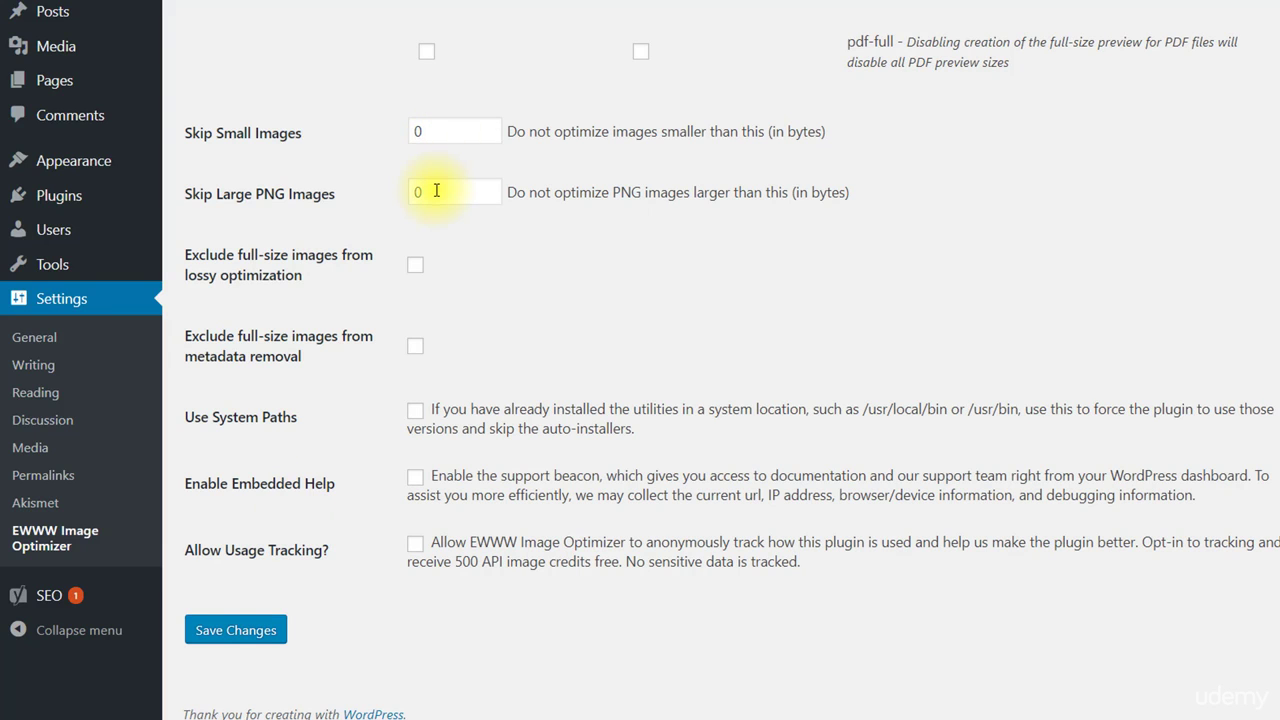
# In EWWW's conversion settings, enable deleting original images after a successful conversion
pyautogui.scroll(10, 396, 336)
pyautogui.click(455, 250)
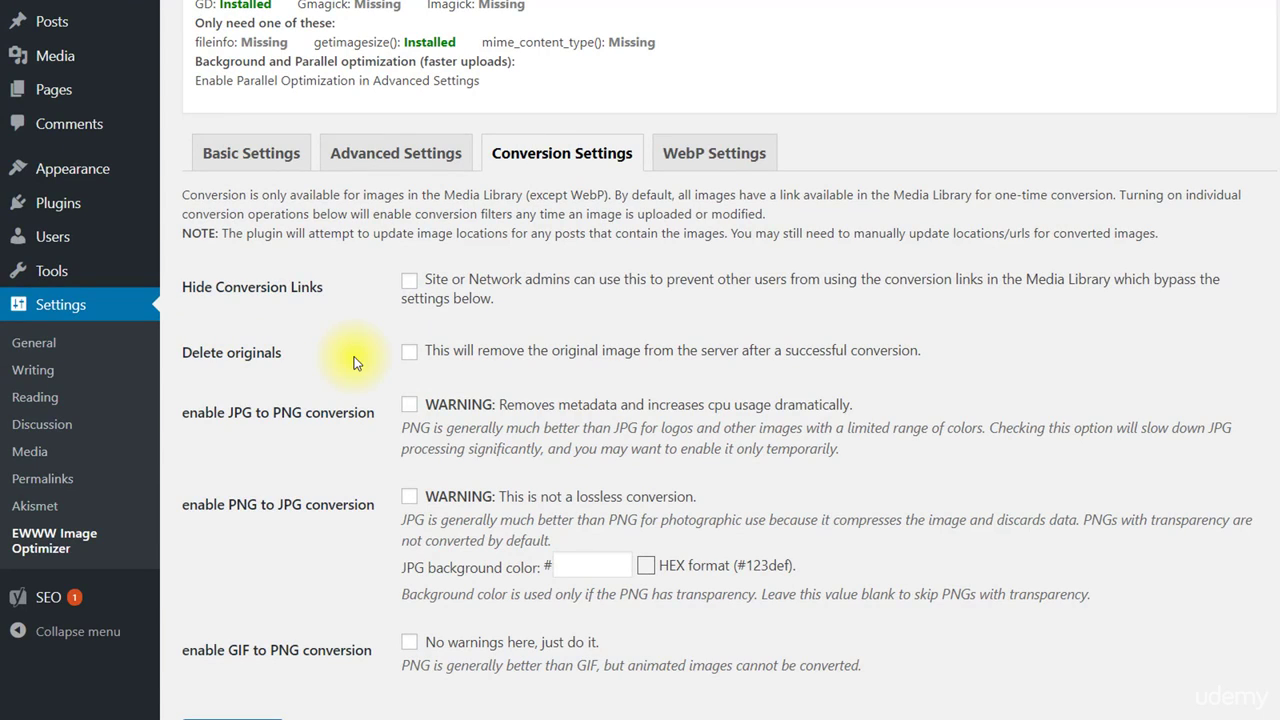
pyautogui.click(410, 352)
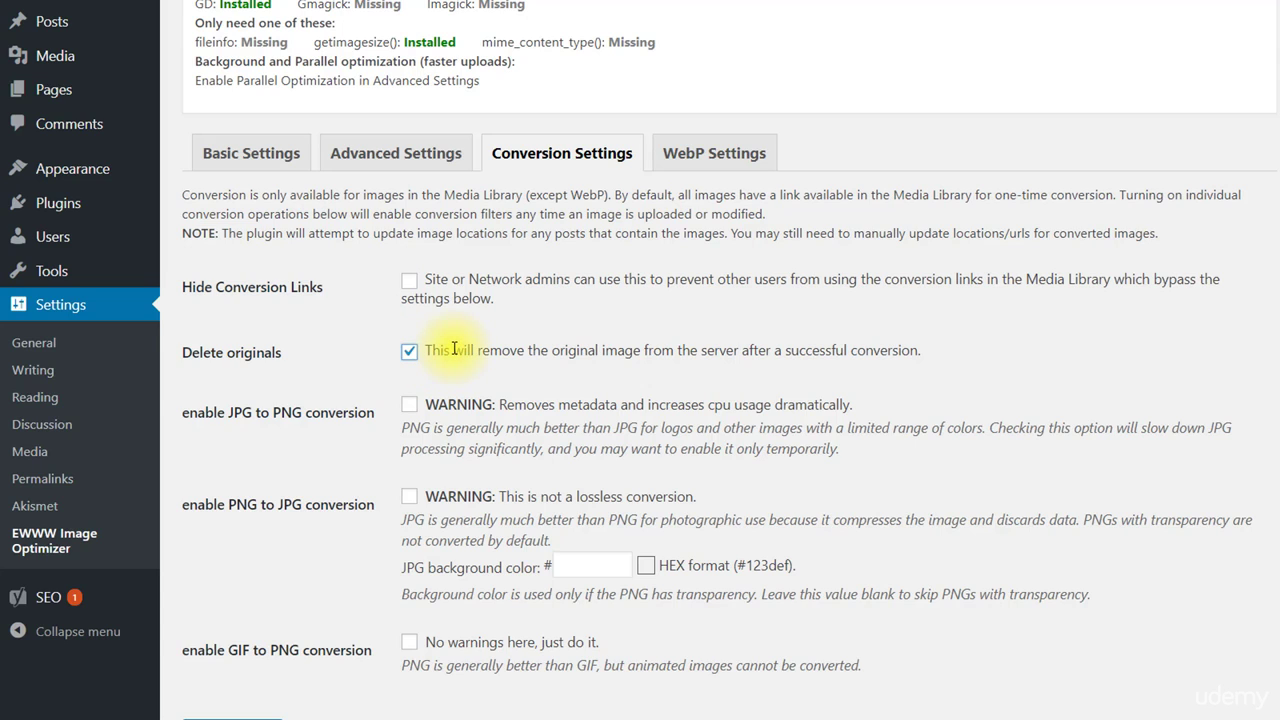
pyautogui.scroll(-2, 454, 348)
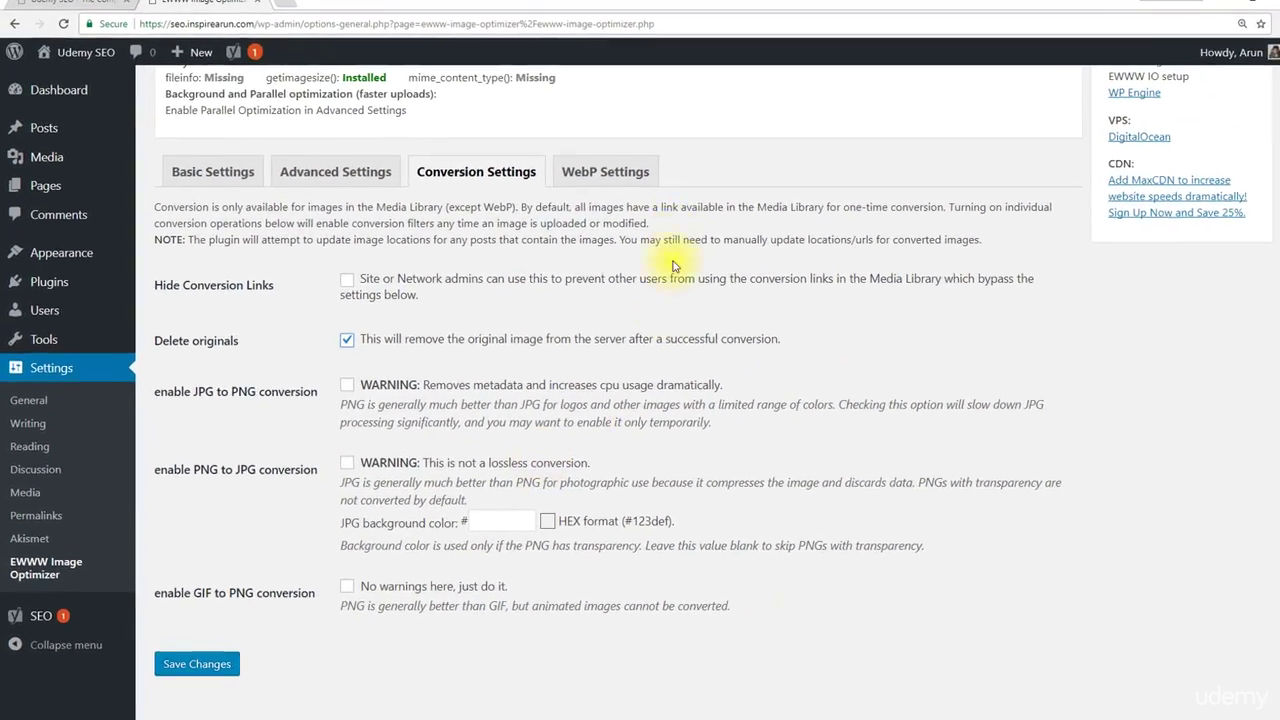
# Enable JPG/PNG to WebP conversion in EWWW's WebP settings and save the changes
pyautogui.click(605, 171)
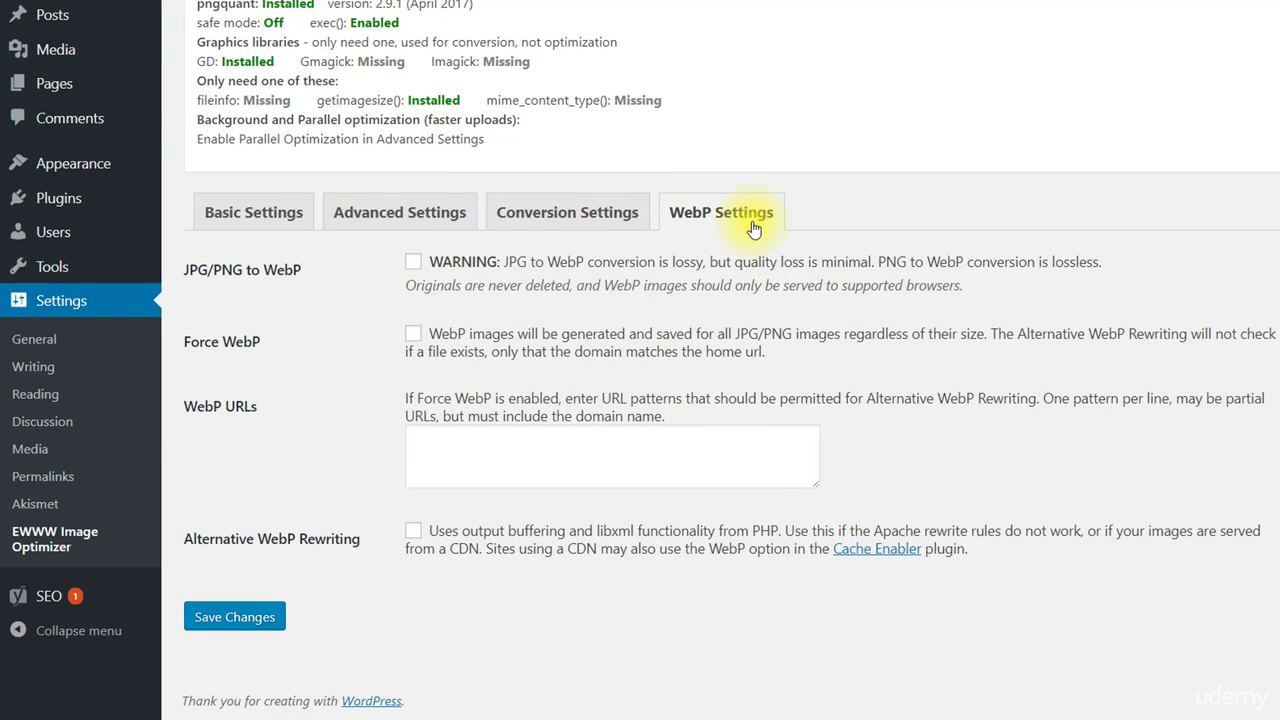
pyautogui.click(413, 261)
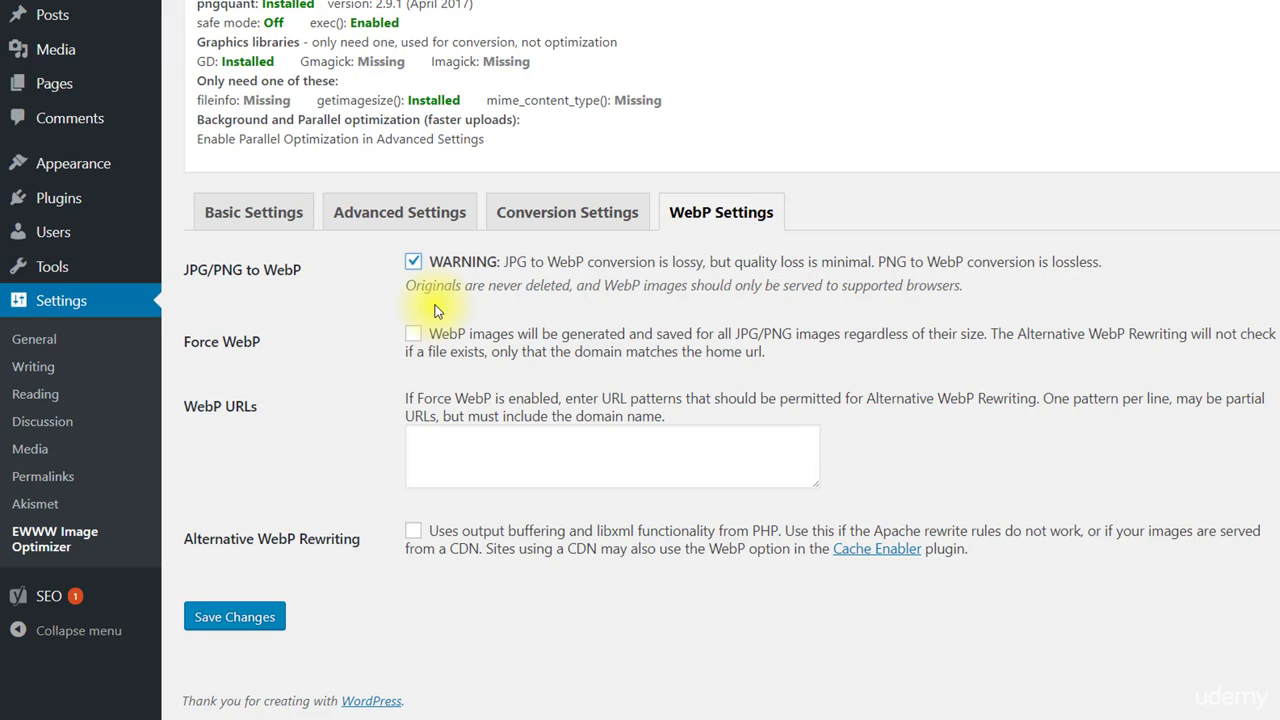
pyautogui.doubleClick(299, 275)
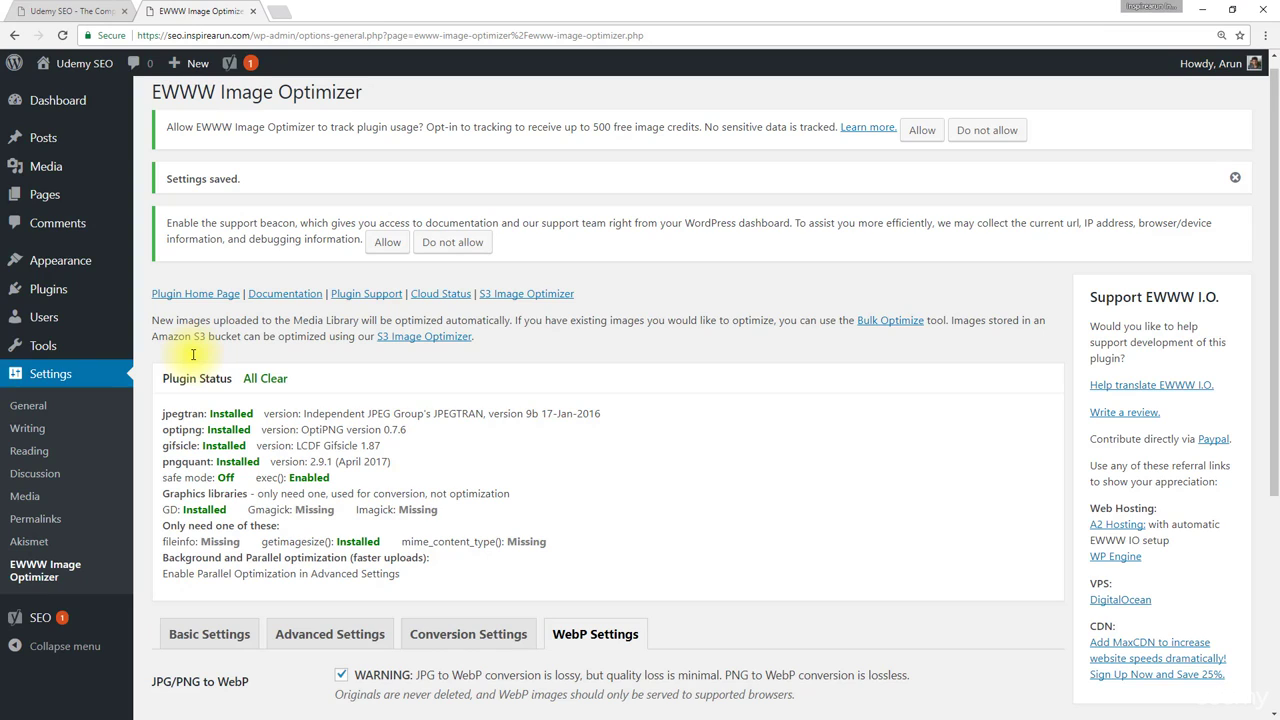
# Deactivate the EWWW Image Optimizer plugin
pyautogui.click(94, 298)
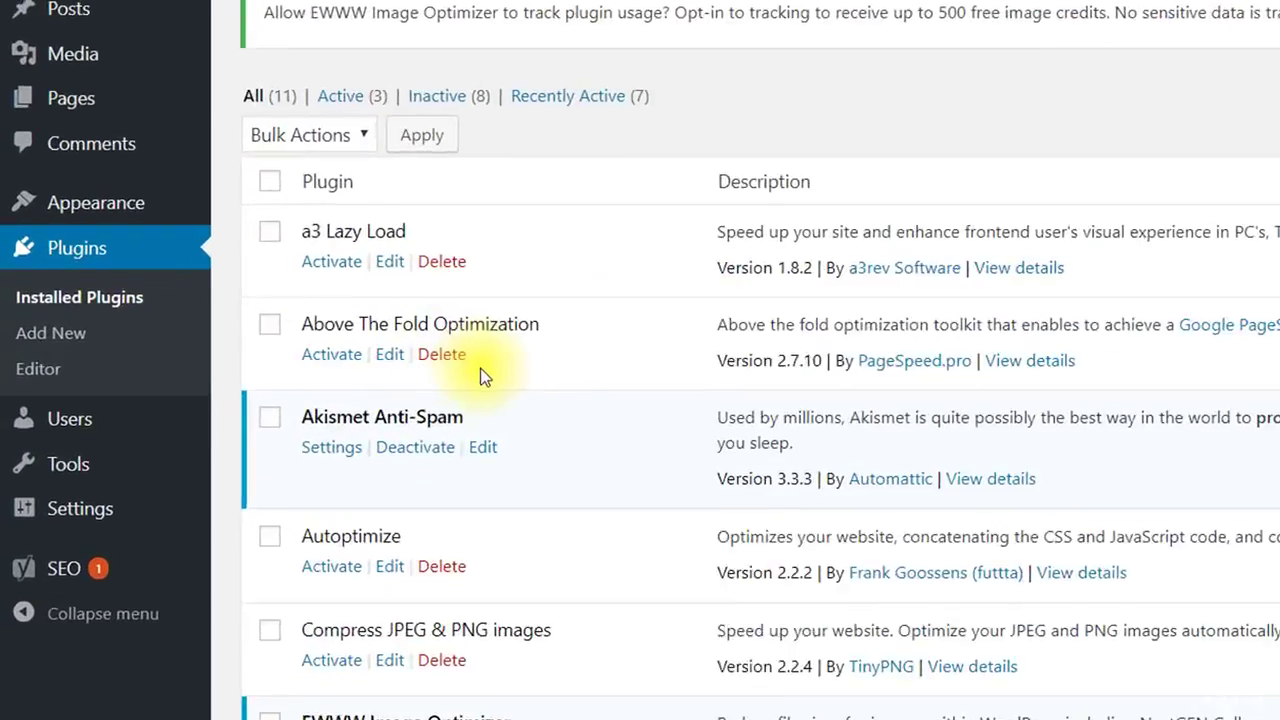
pyautogui.scroll(-3, 305, 357)
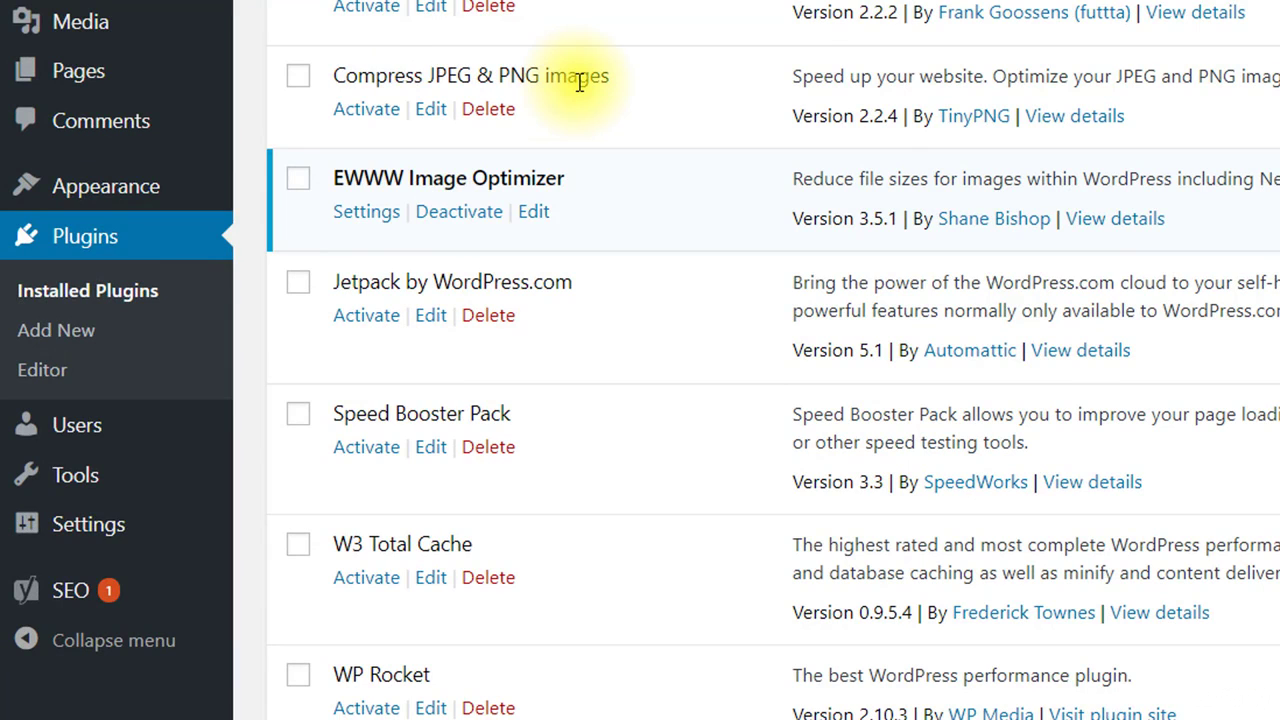
pyautogui.click(468, 211)
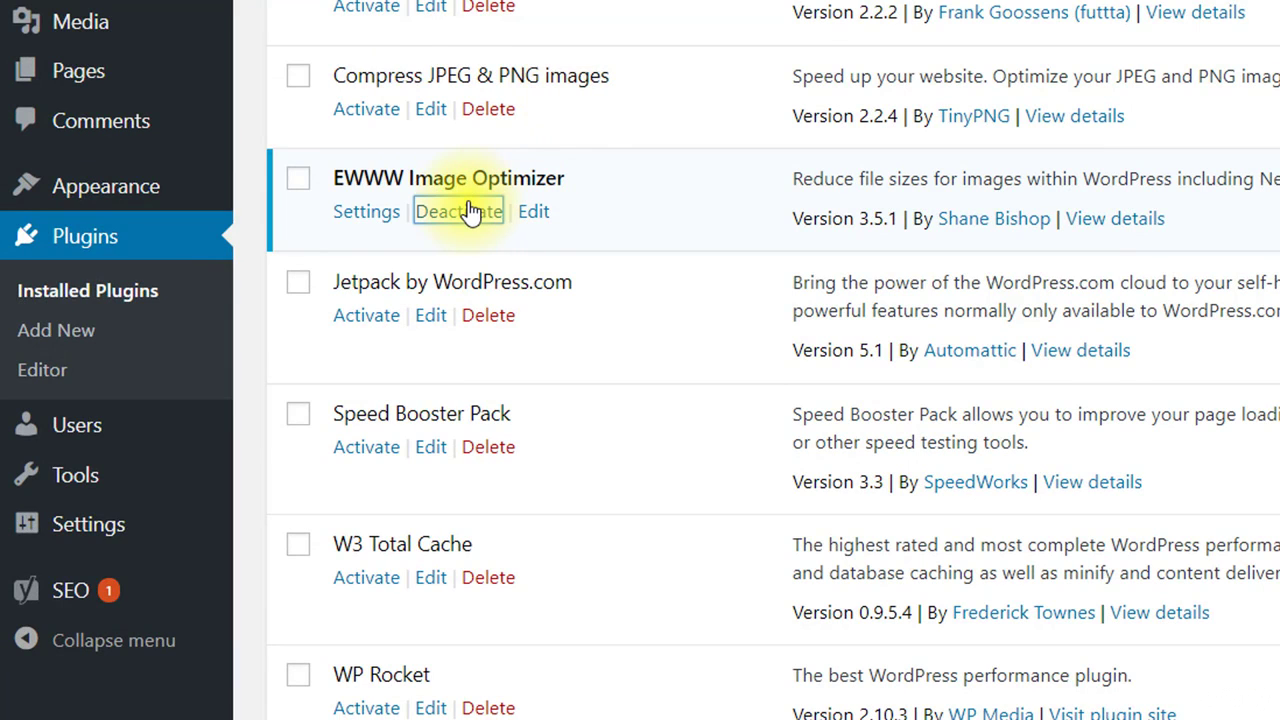